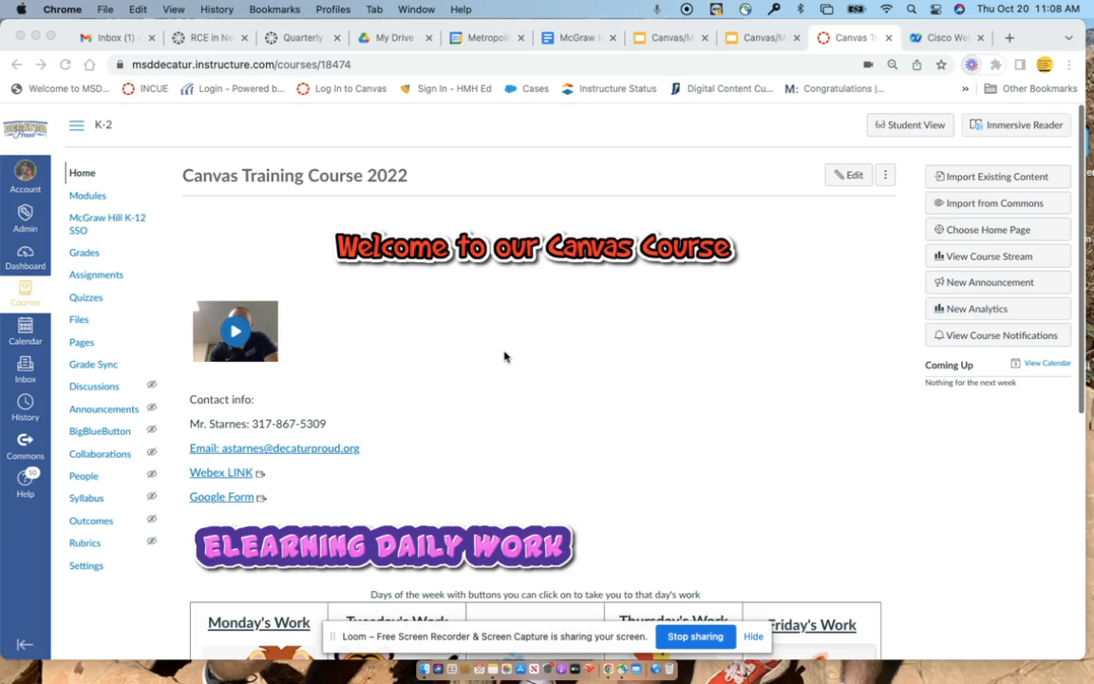
Step: Open the eLearning Daily Work page from the course home page
scroll(461, 423, "down", 1)
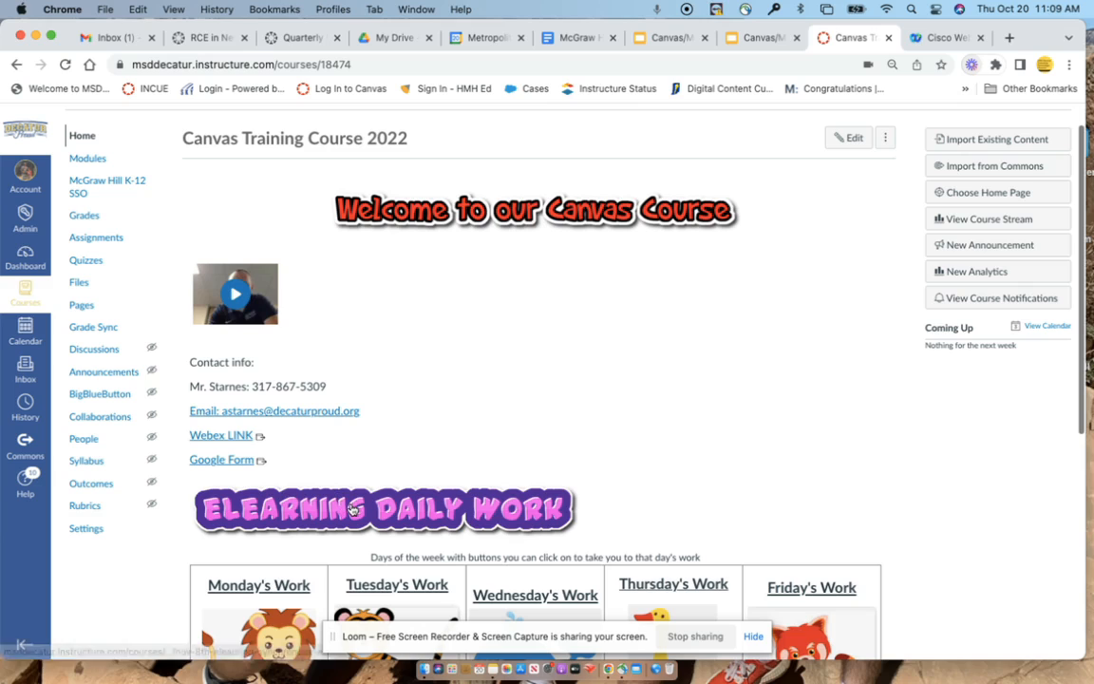
left_click(352, 509)
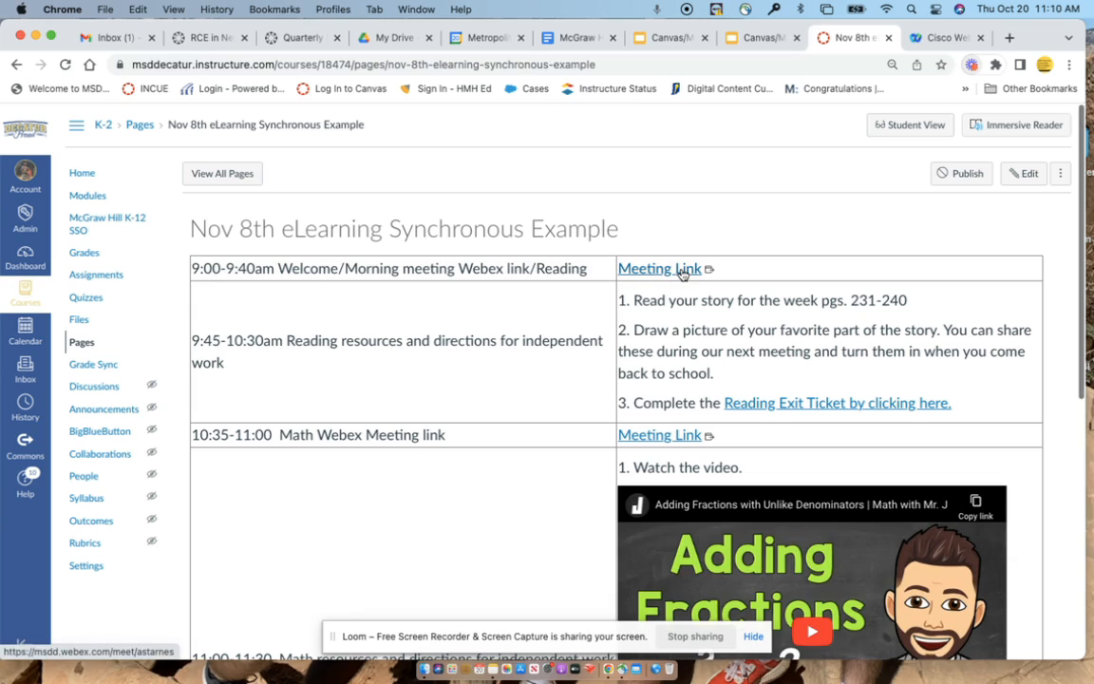
Step: Switch to Webex, select the personal room's meeting URL, and return to the Nov 8th eLearning page in Canvas
left_click(943, 38)
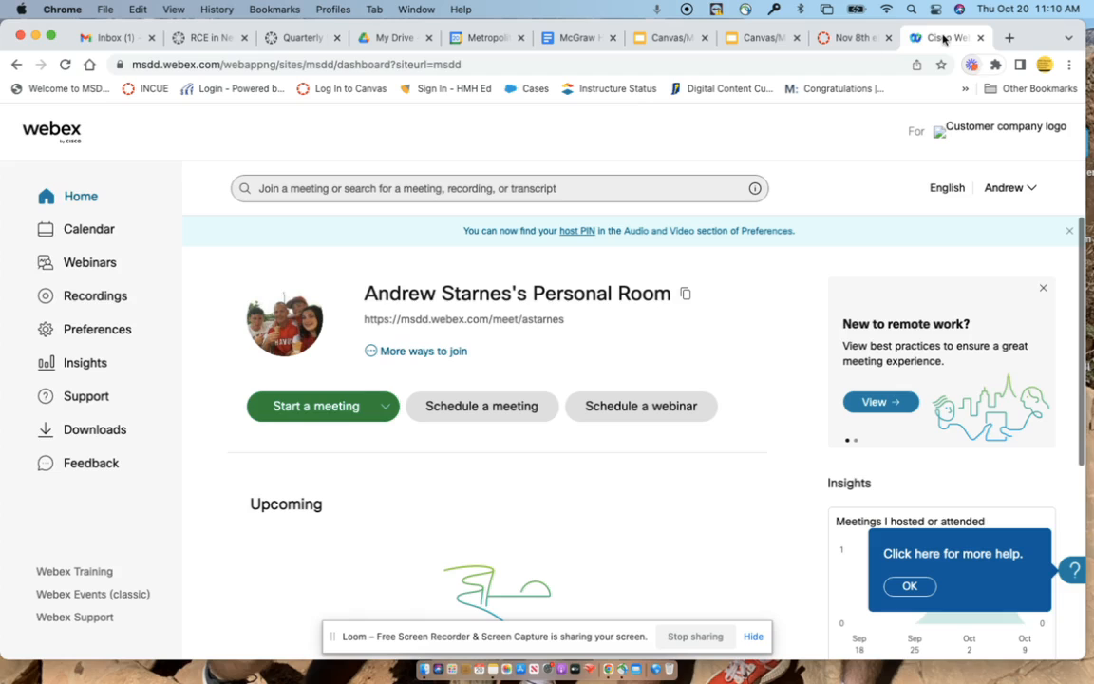
triple_click(499, 319)
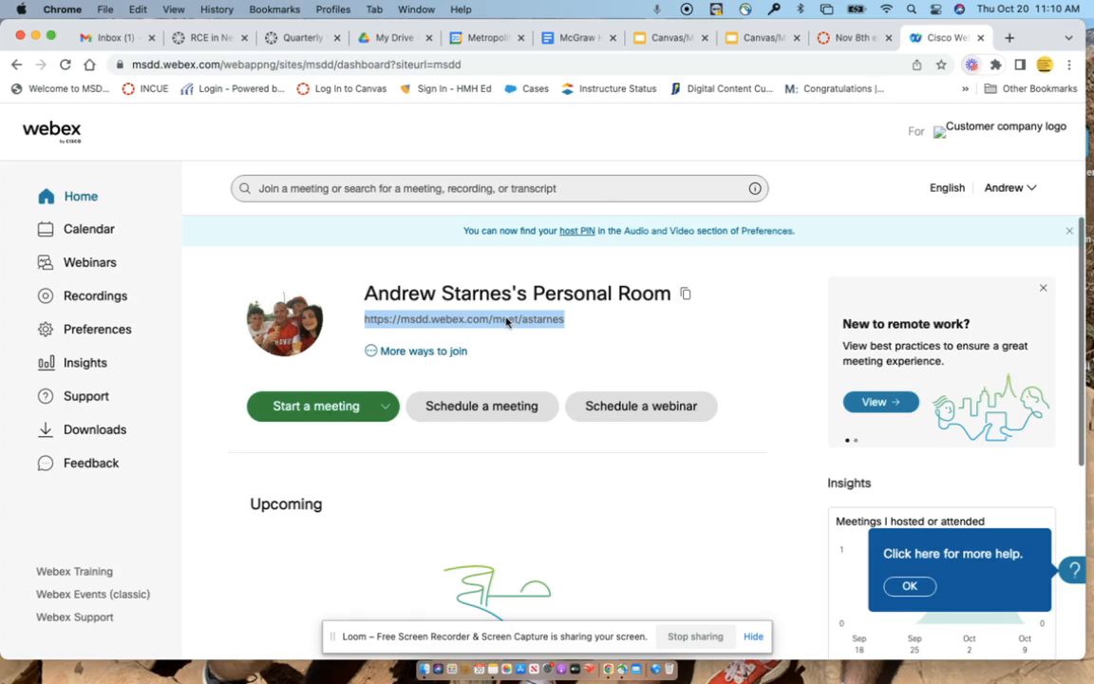
left_click(852, 38)
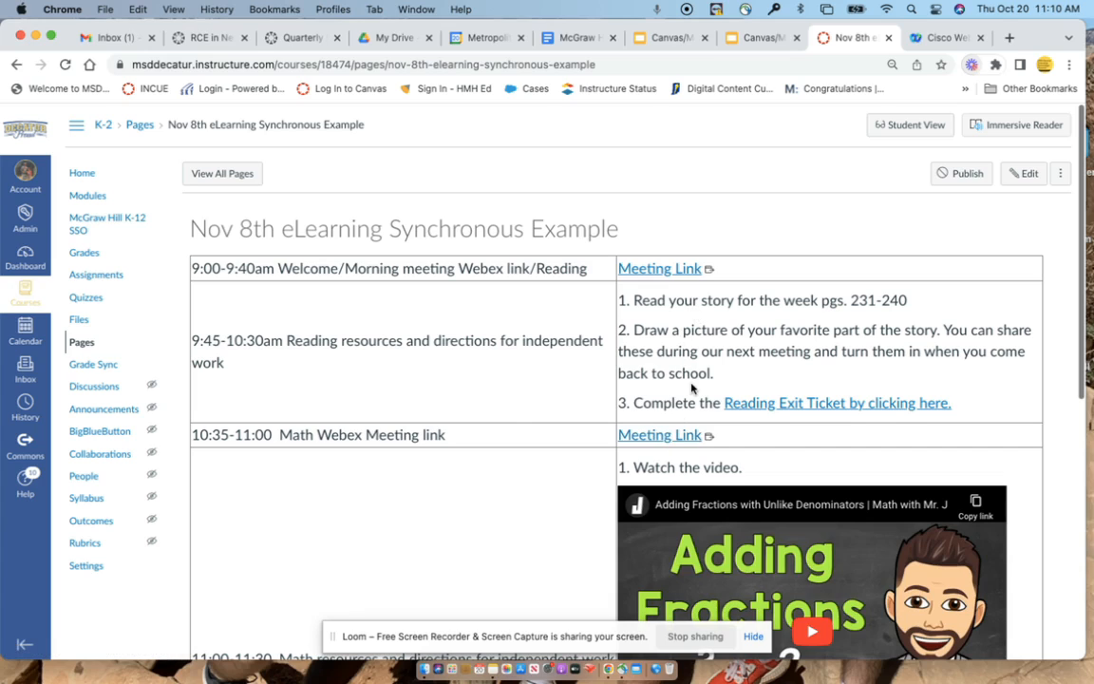
Step: Read the Nov 8th schedule from the math rows down to the afternoon check-in, moving the screen-sharing bar off the last row
scroll(456, 418, "down", 2)
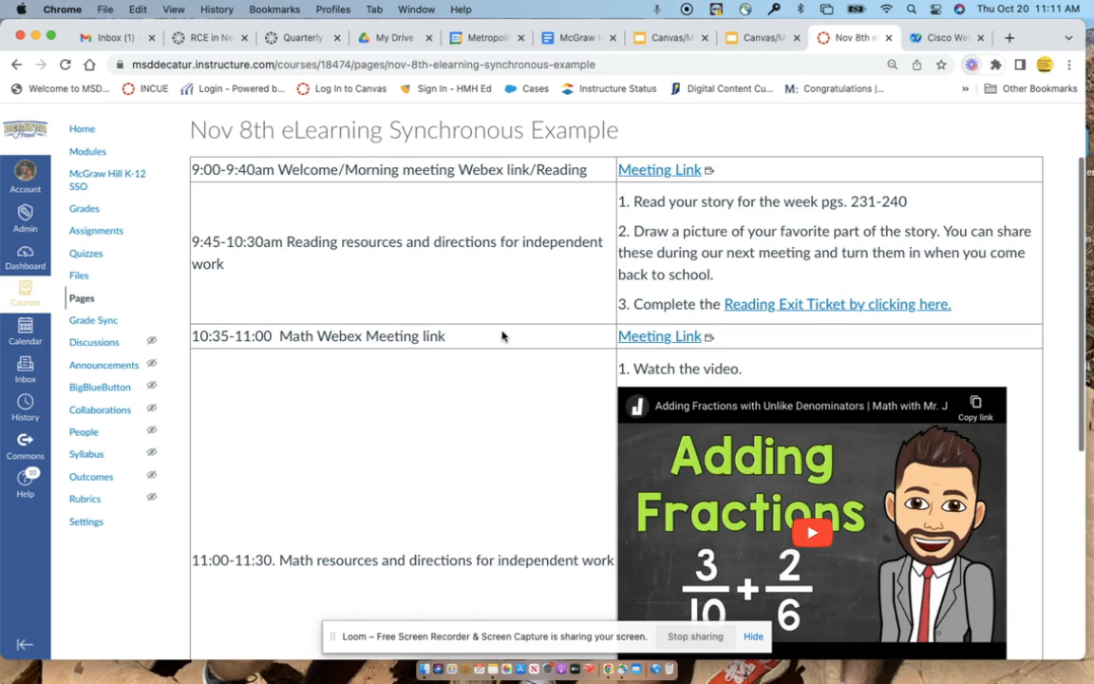
scroll(539, 408, "down", 2)
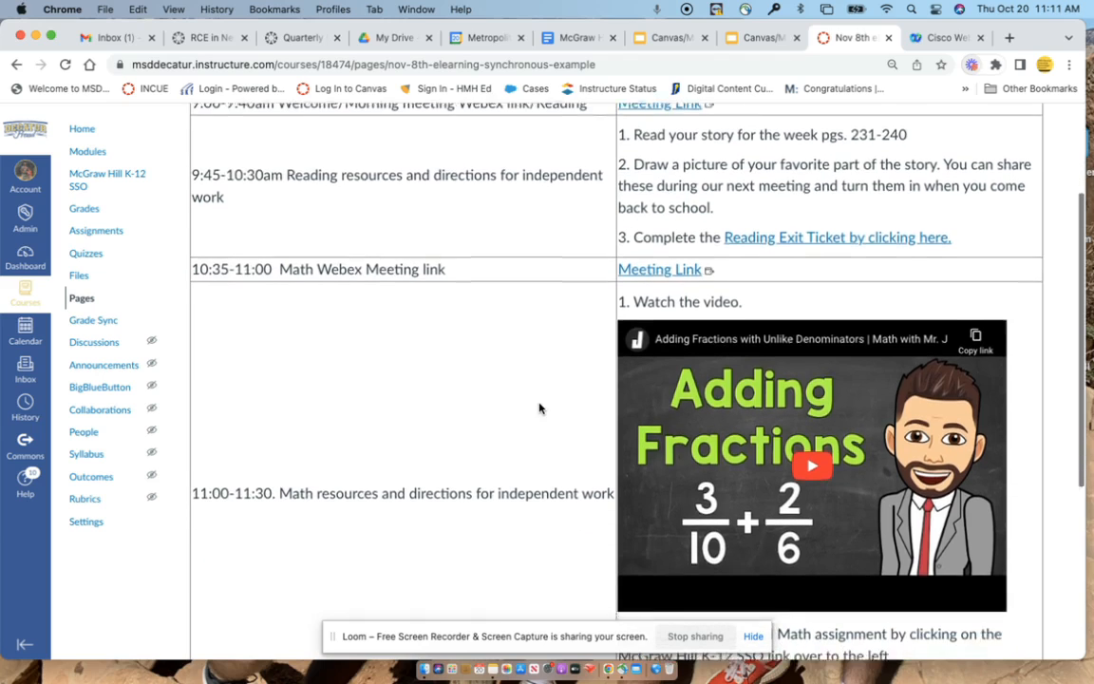
scroll(539, 408, "down", 1)
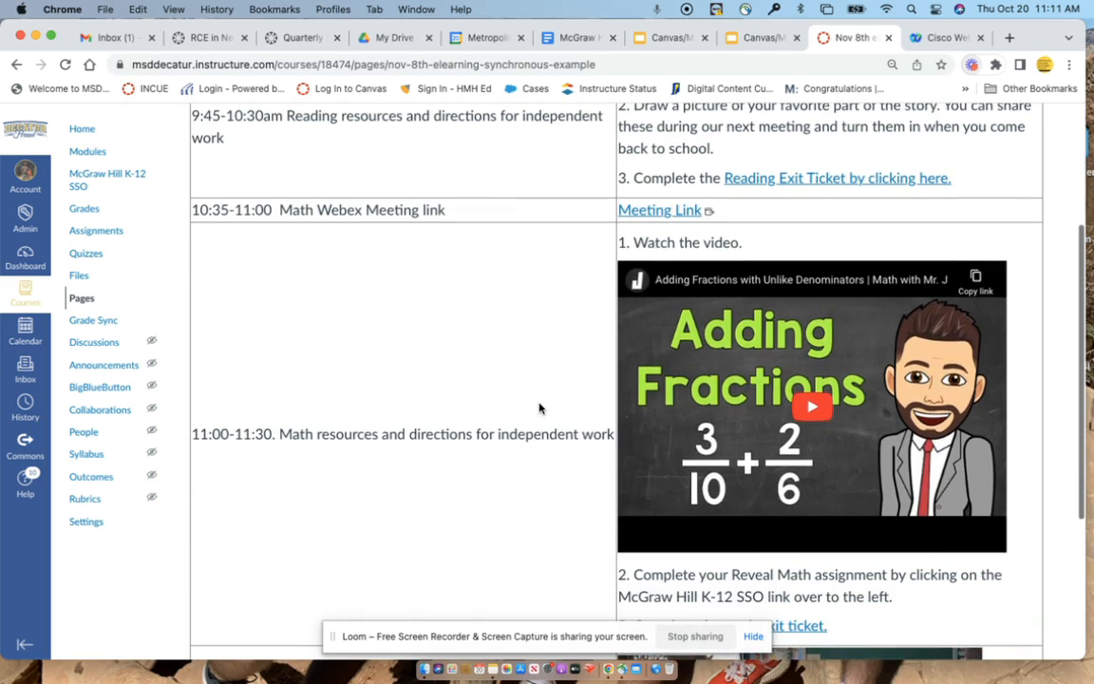
scroll(538, 408, "down", 1)
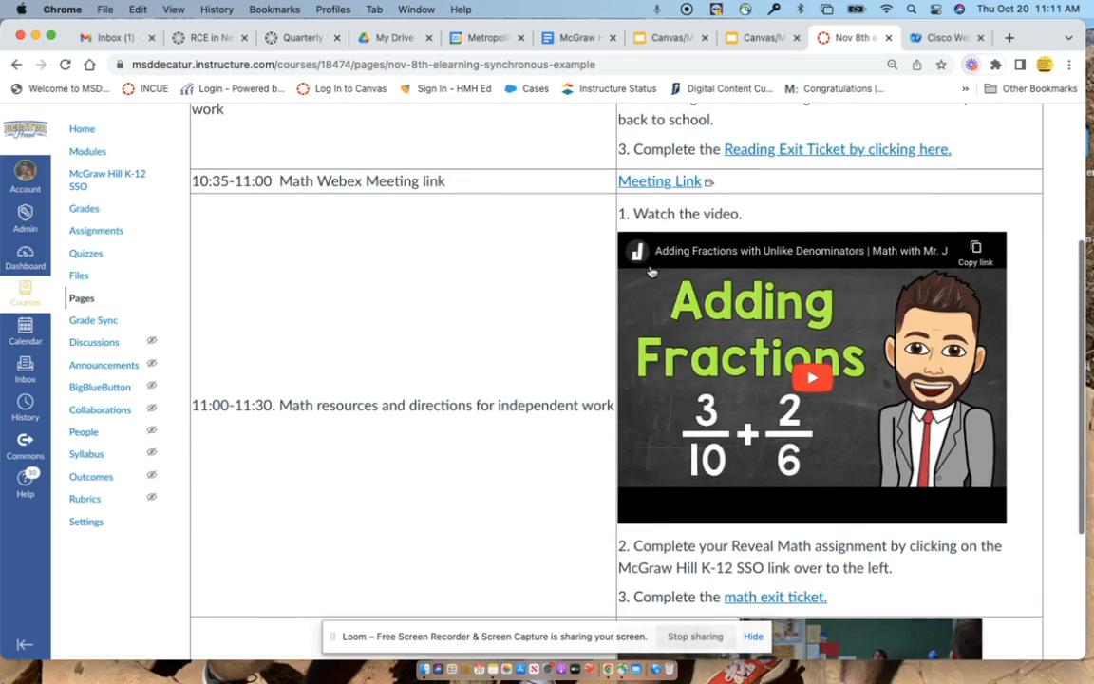
scroll(730, 329, "down", 4)
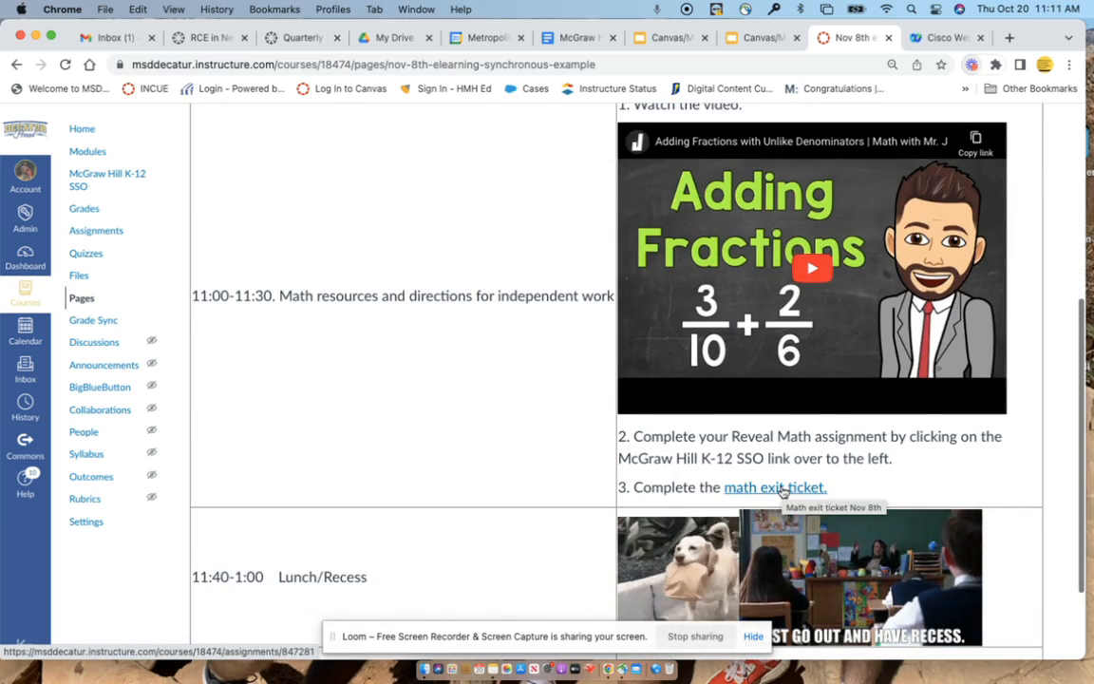
scroll(442, 389, "down", 3)
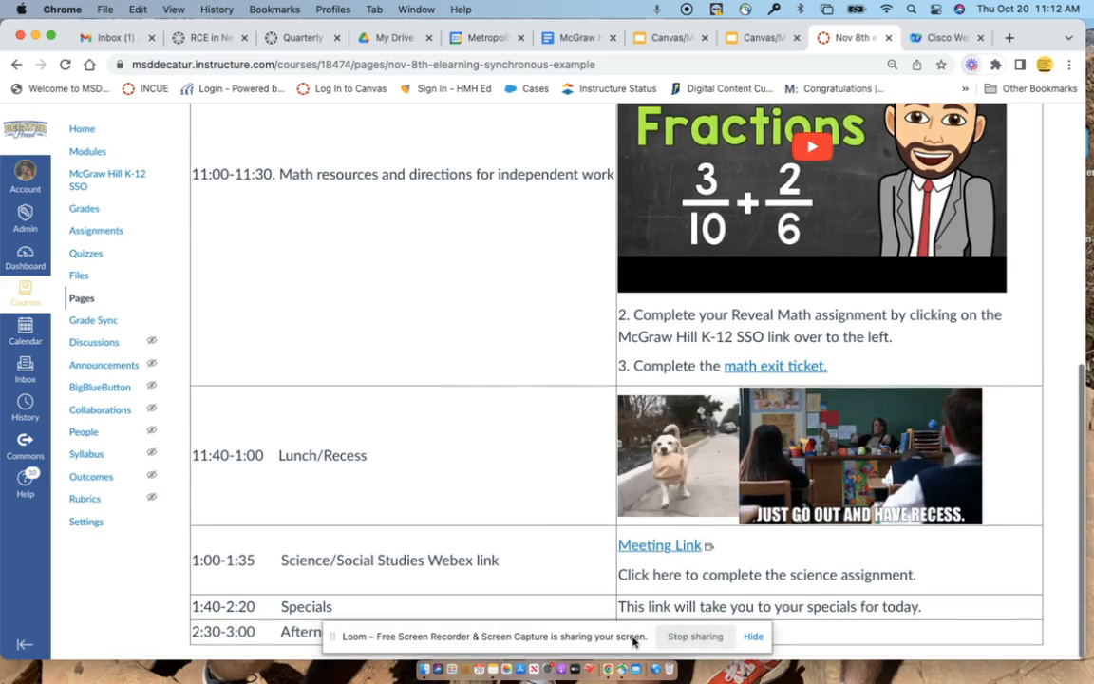
left_click_drag(633, 642, 334, 500)
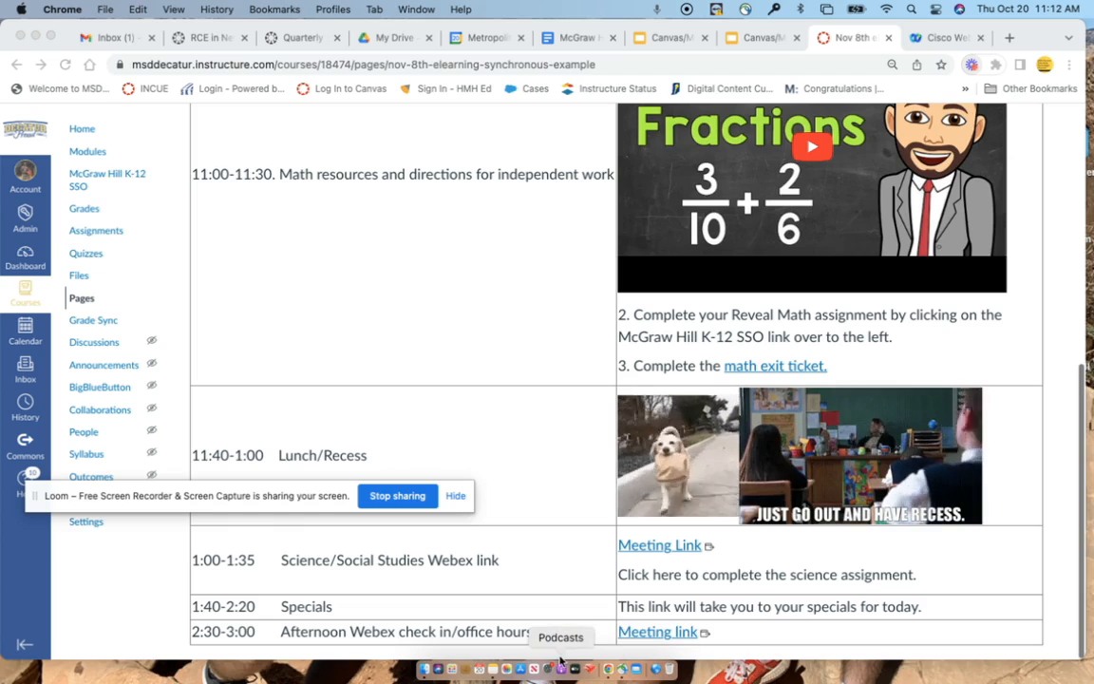
left_click_drag(288, 498, 265, 650)
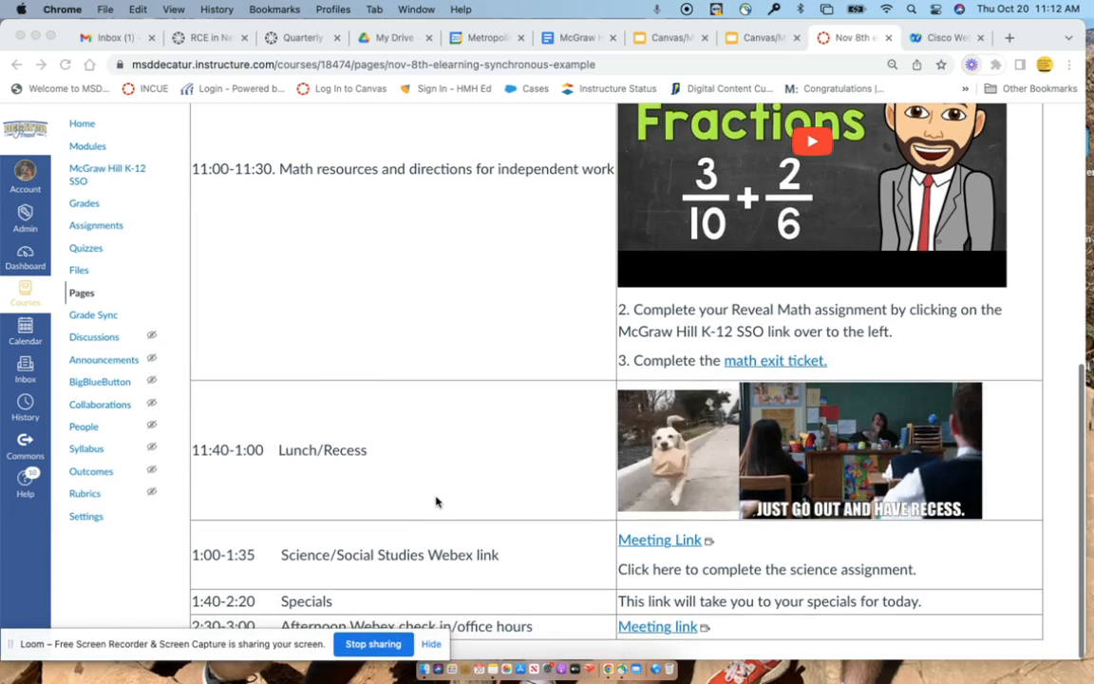
Step: Review the full Nov 8th schedule again, from the morning meeting to the afternoon office hours
scroll(436, 501, "up", 2)
scroll(436, 502, "up", 5)
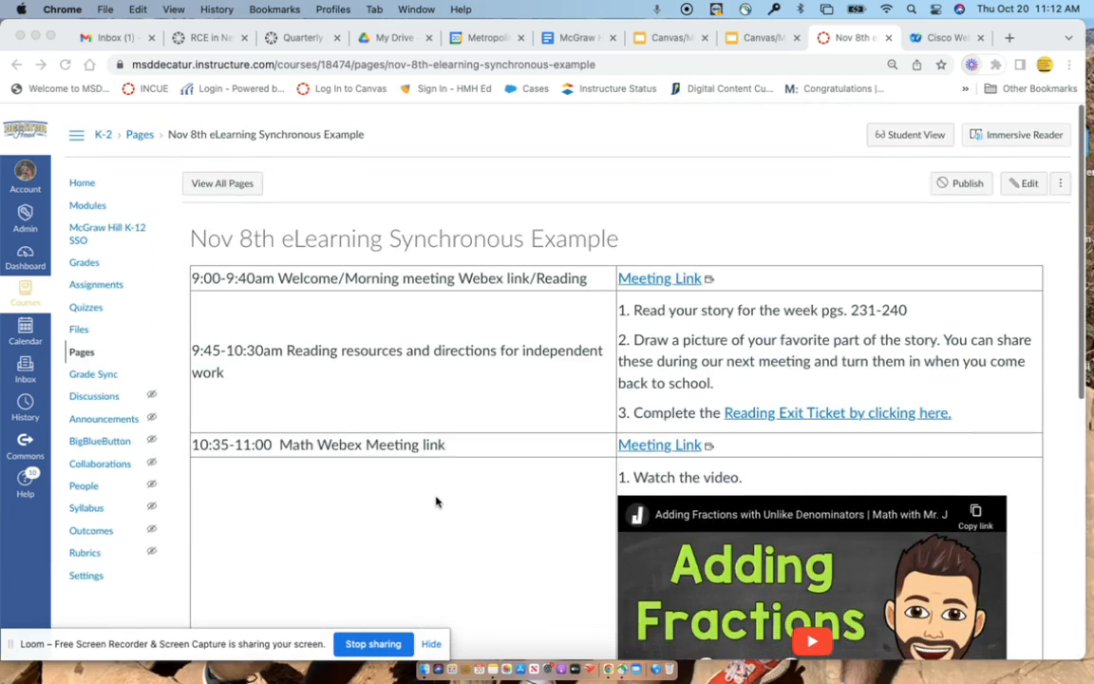
scroll(436, 502, "down", 6)
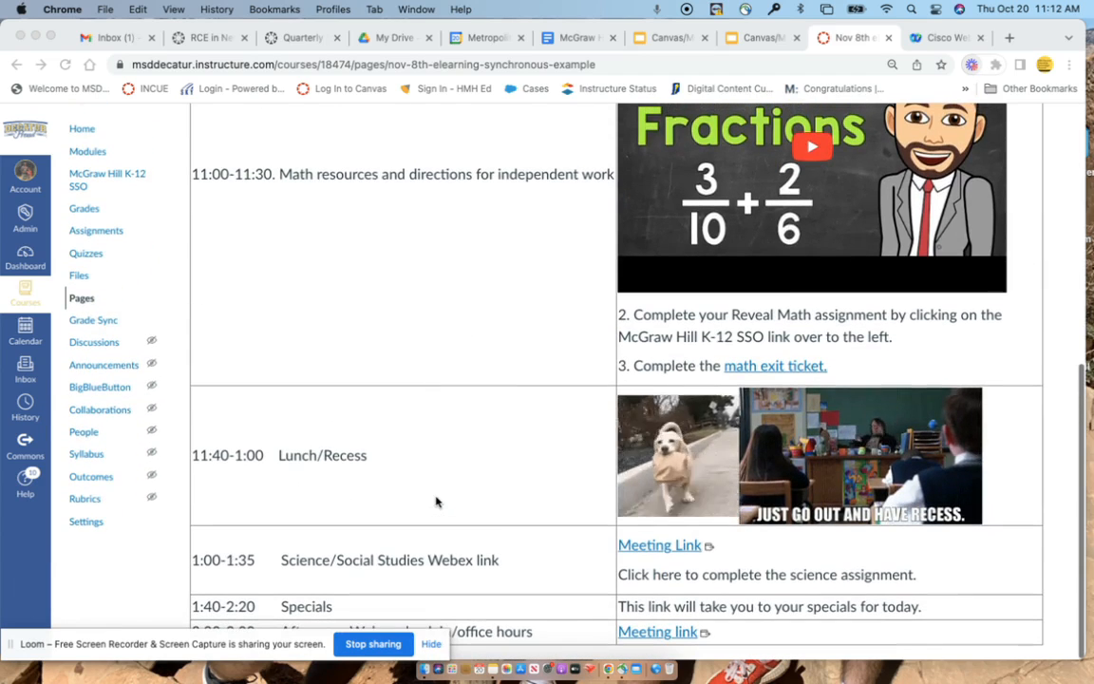
scroll(436, 501, "up", 6)
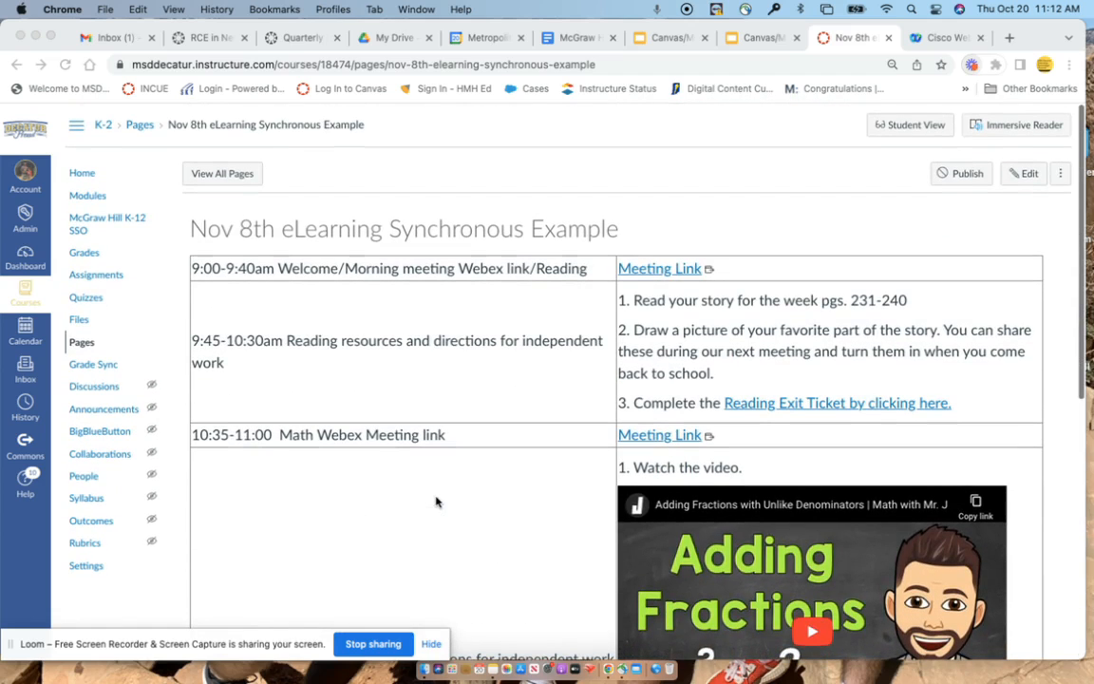
scroll(714, 295, "down", 1)
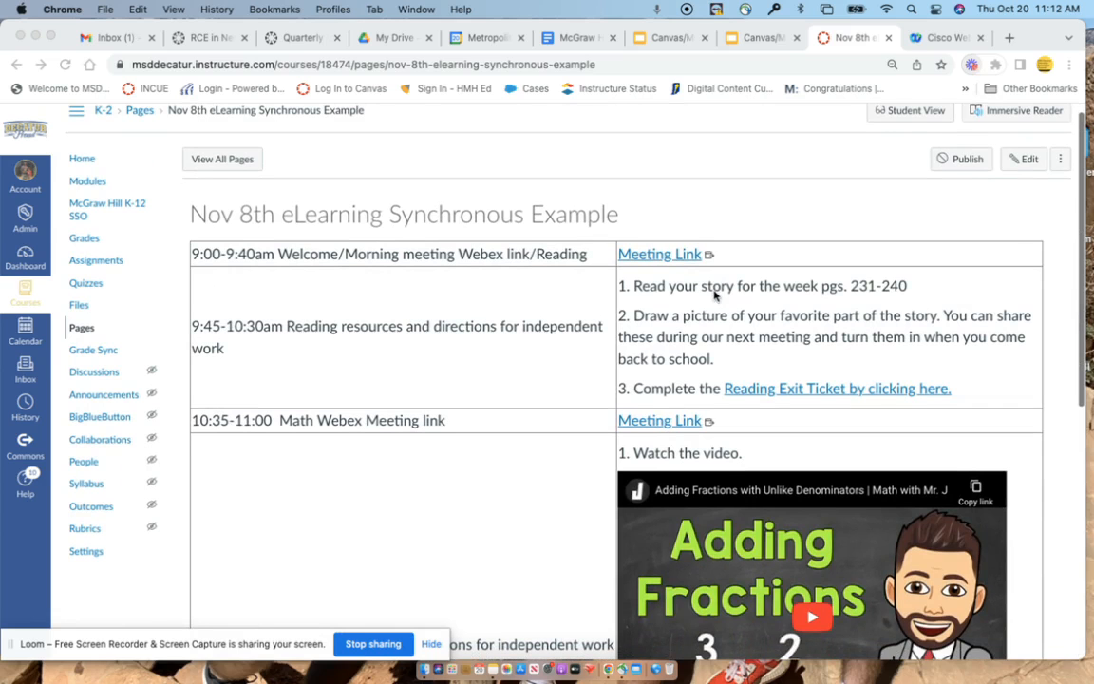
scroll(714, 295, "down", 10)
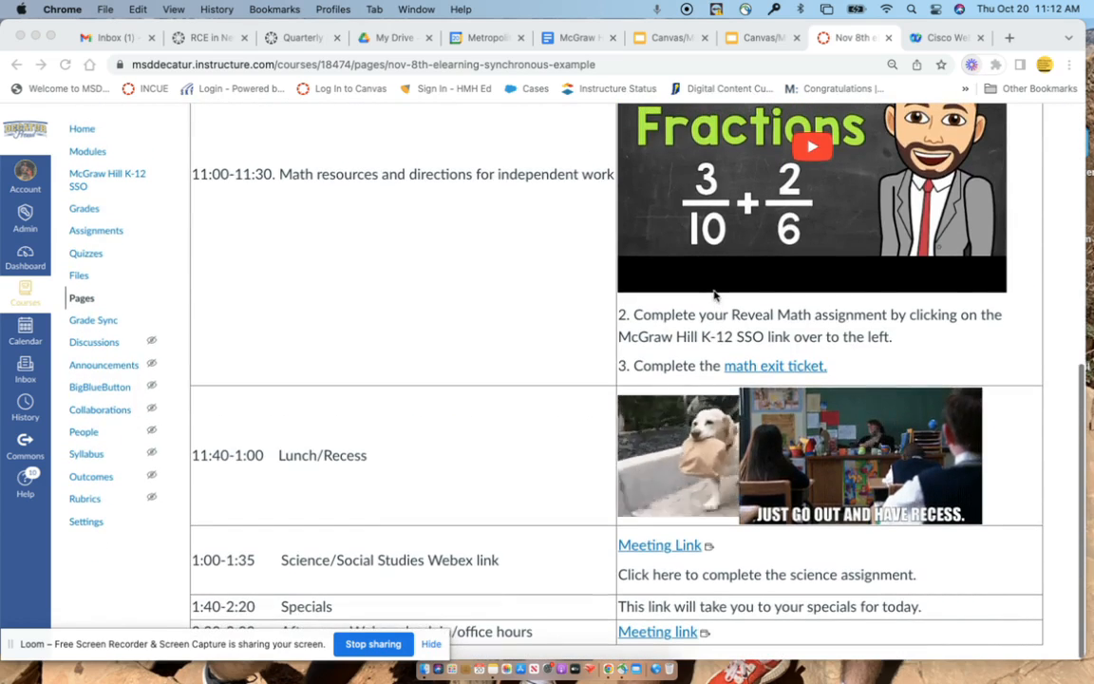
scroll(714, 296, "up", 10)
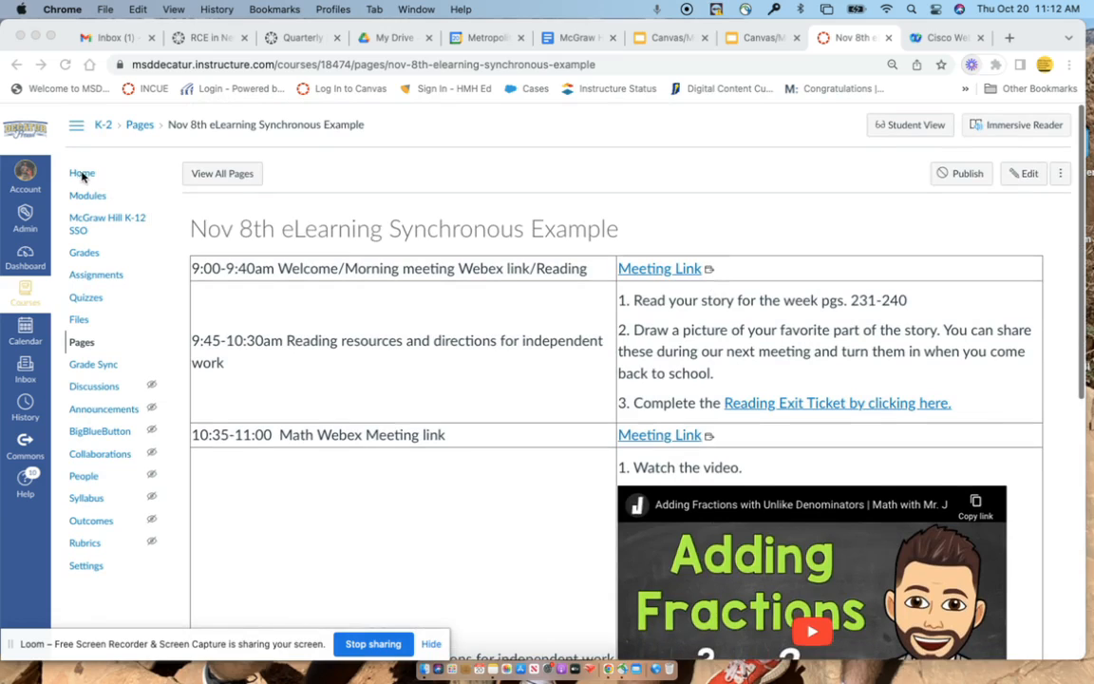
Step: Return to the course home page and reopen the daily work page through the eLearning Daily Work banner
left_click(83, 175)
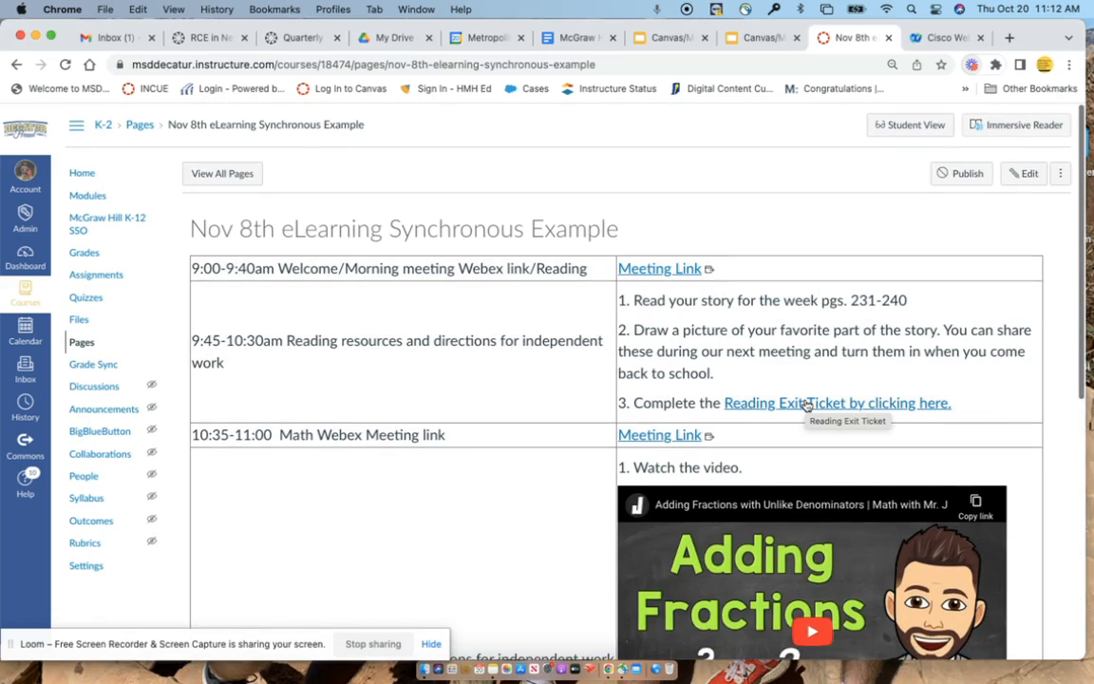
left_click(81, 173)
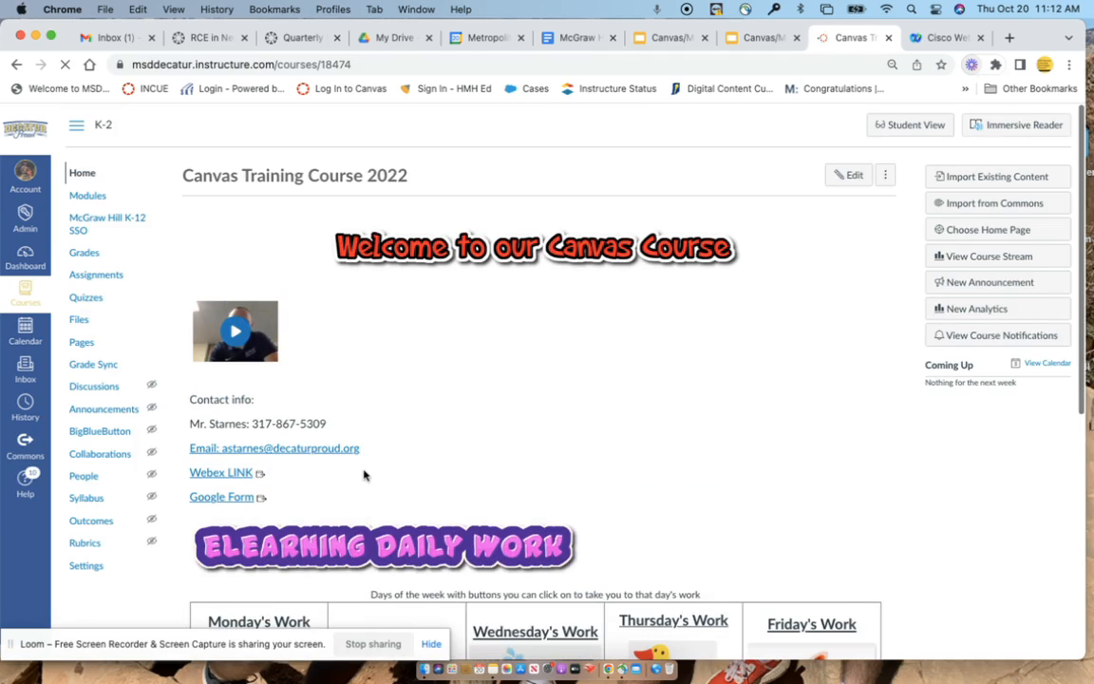
left_click(373, 547)
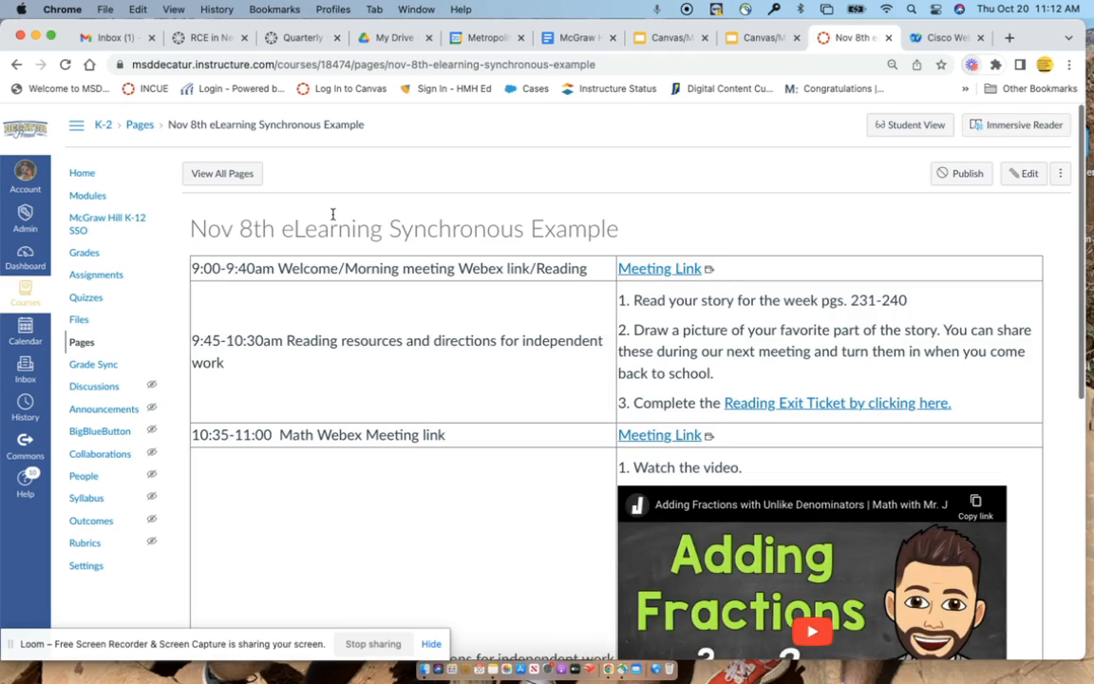
Step: Show the full list of all pages in the K-2 course
left_click(85, 345)
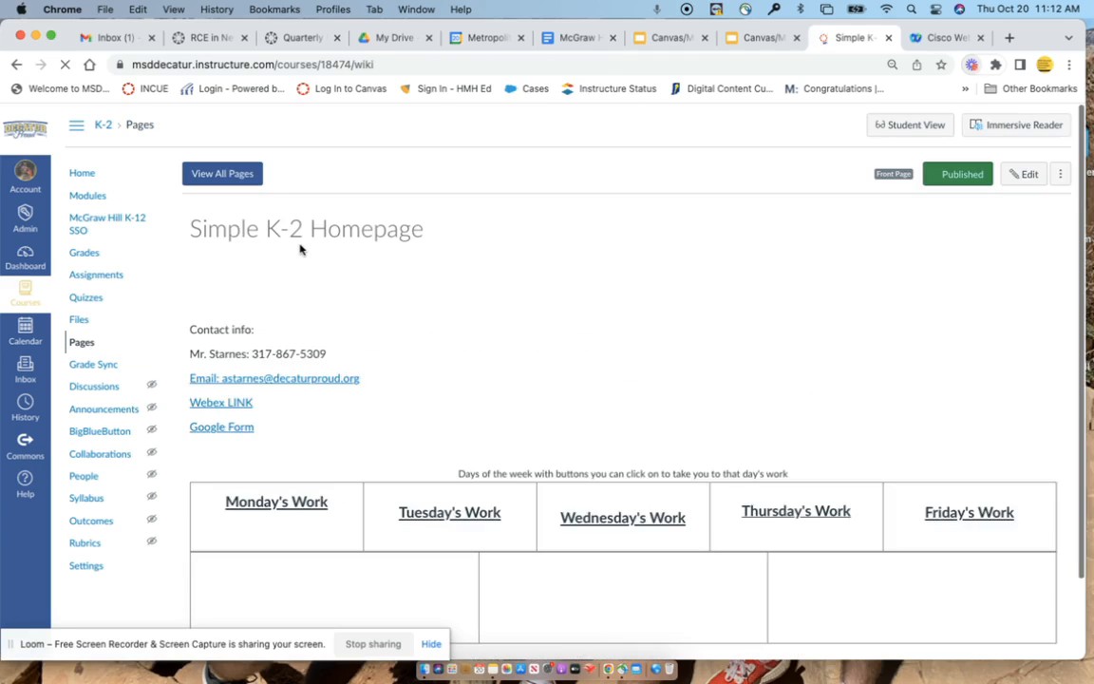
left_click(249, 177)
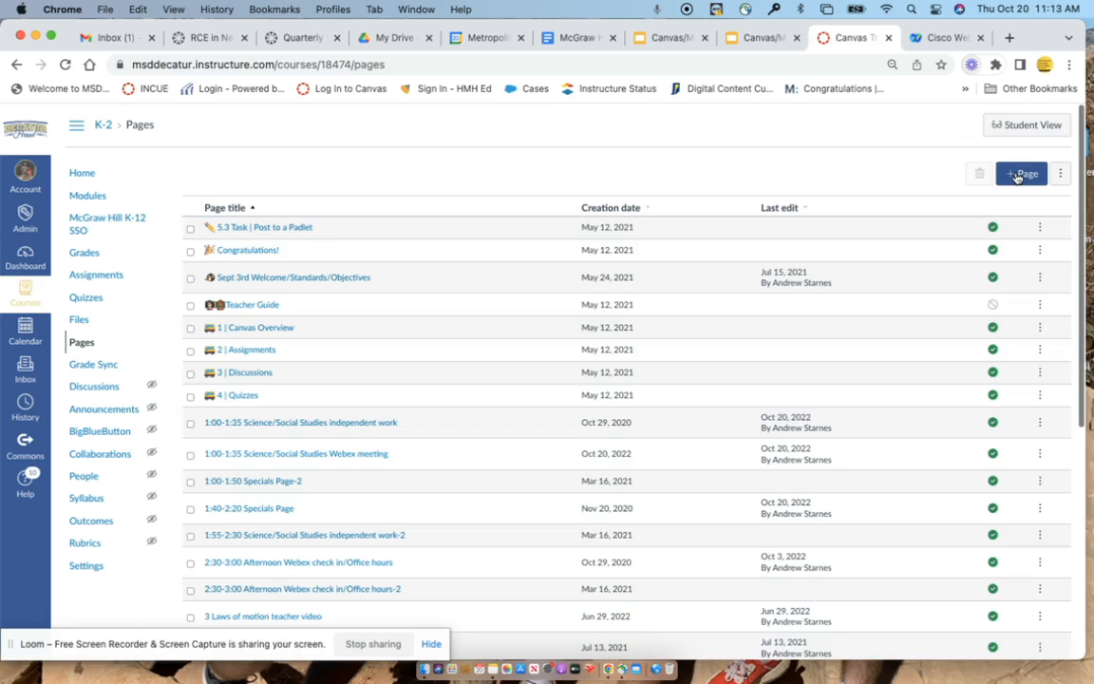
Step: Locate the Nov 8th eLearning Synchronous Example page in the page list and show its options, including Duplicate
scroll(403, 537, "down", 10)
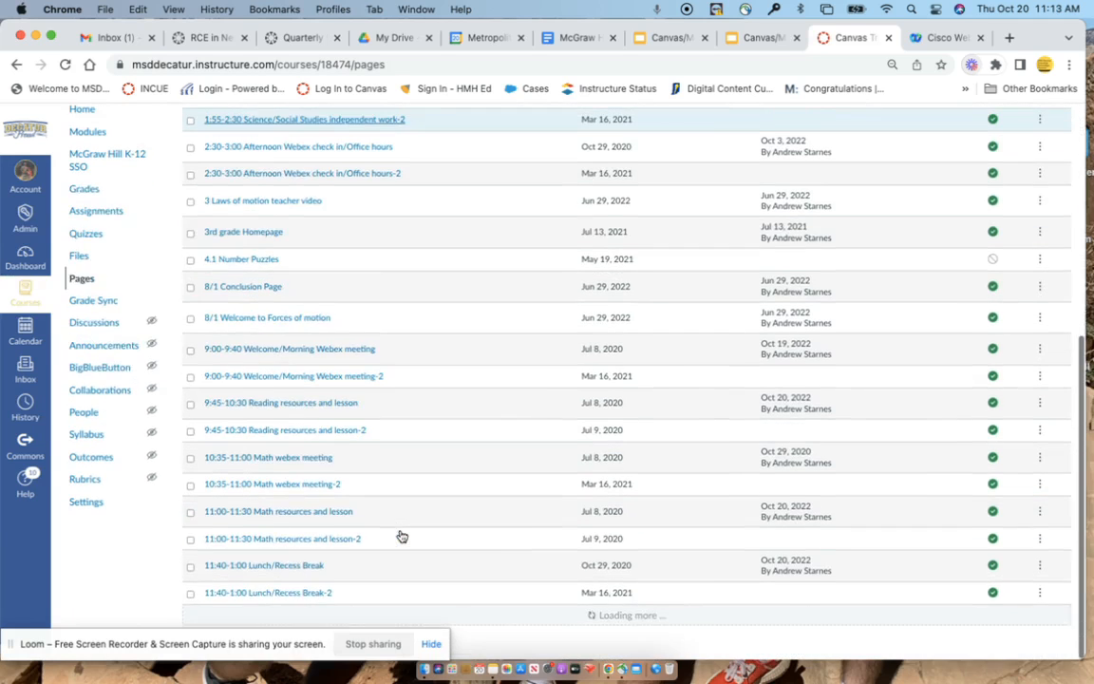
scroll(403, 537, "down", 3)
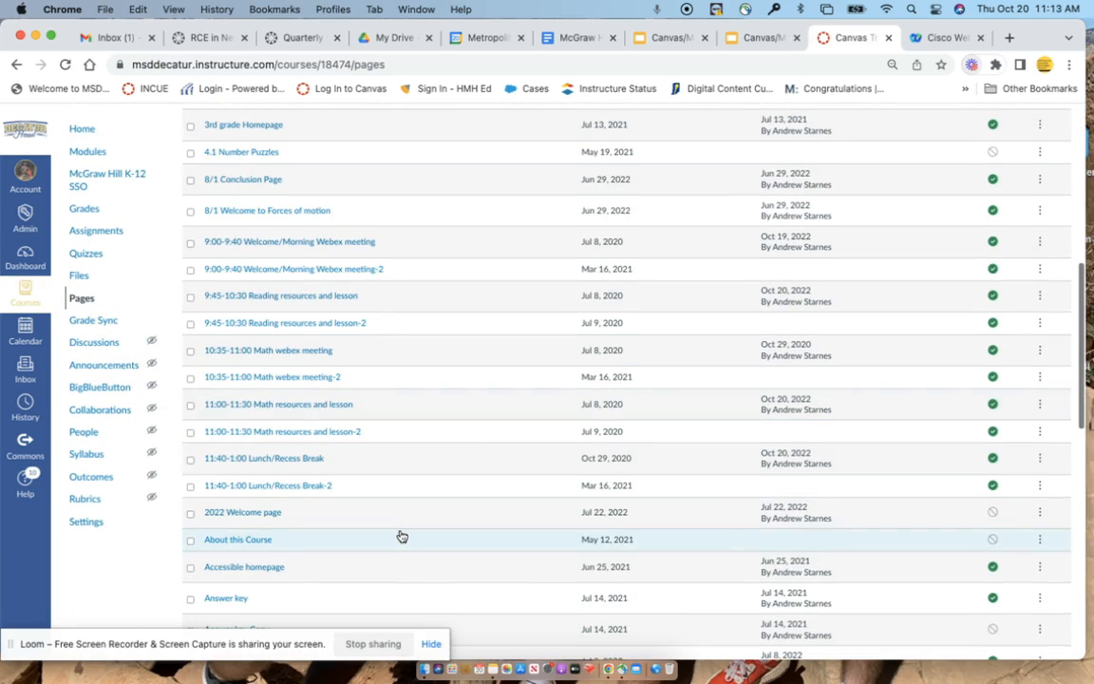
scroll(402, 537, "down", 2)
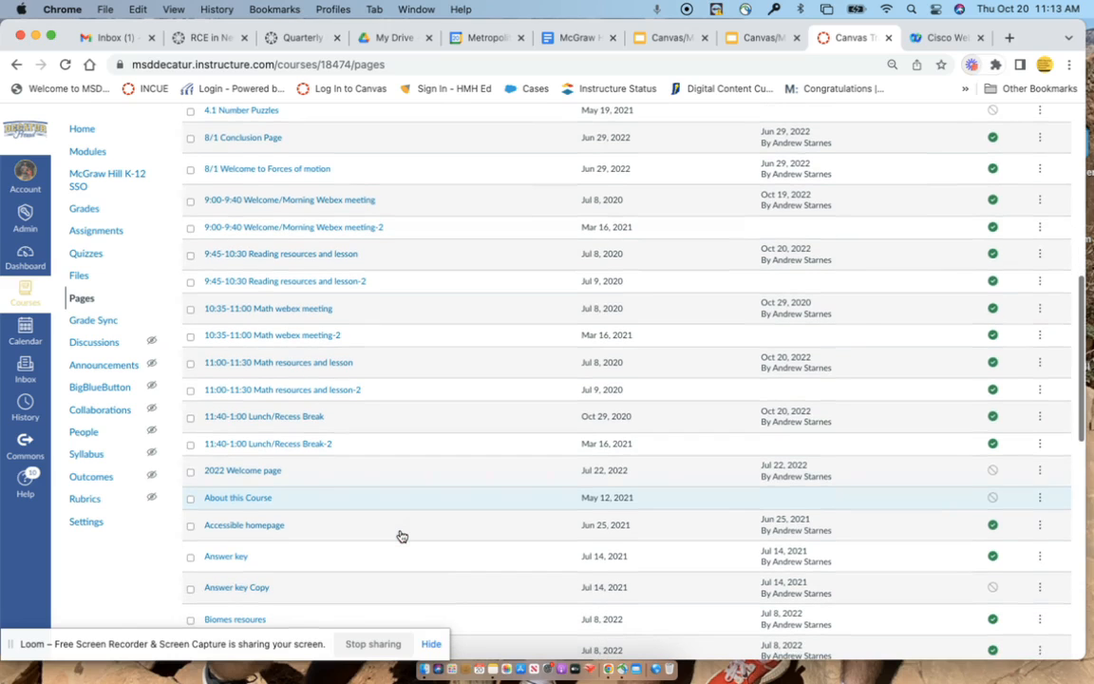
scroll(402, 537, "down", 1)
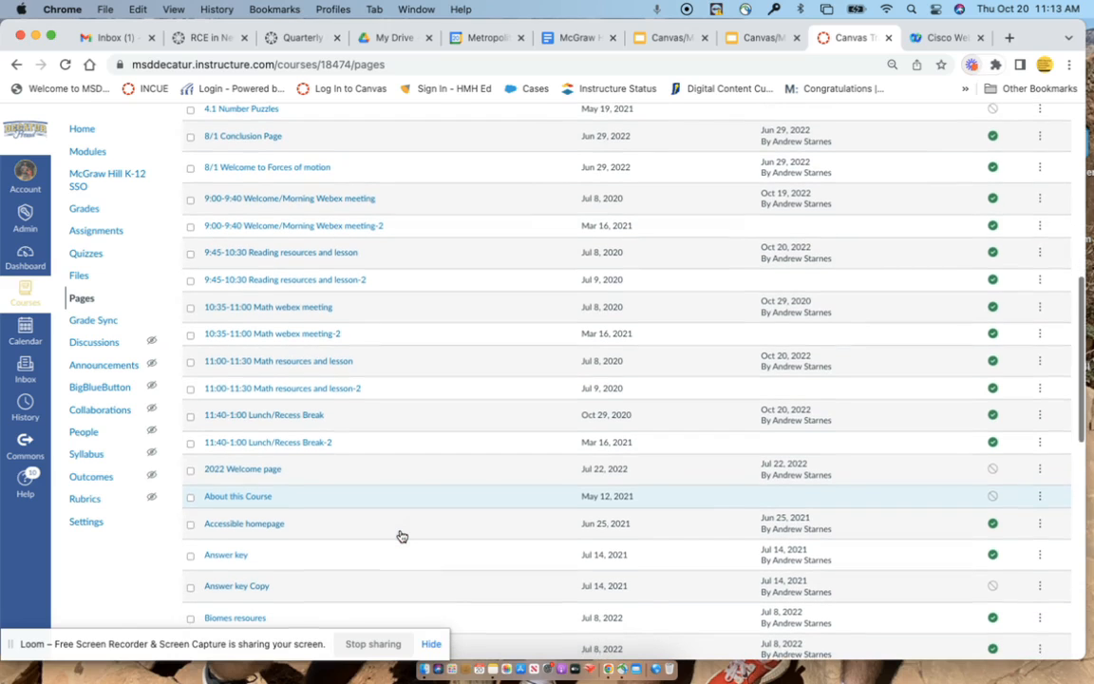
scroll(402, 538, "down", 3)
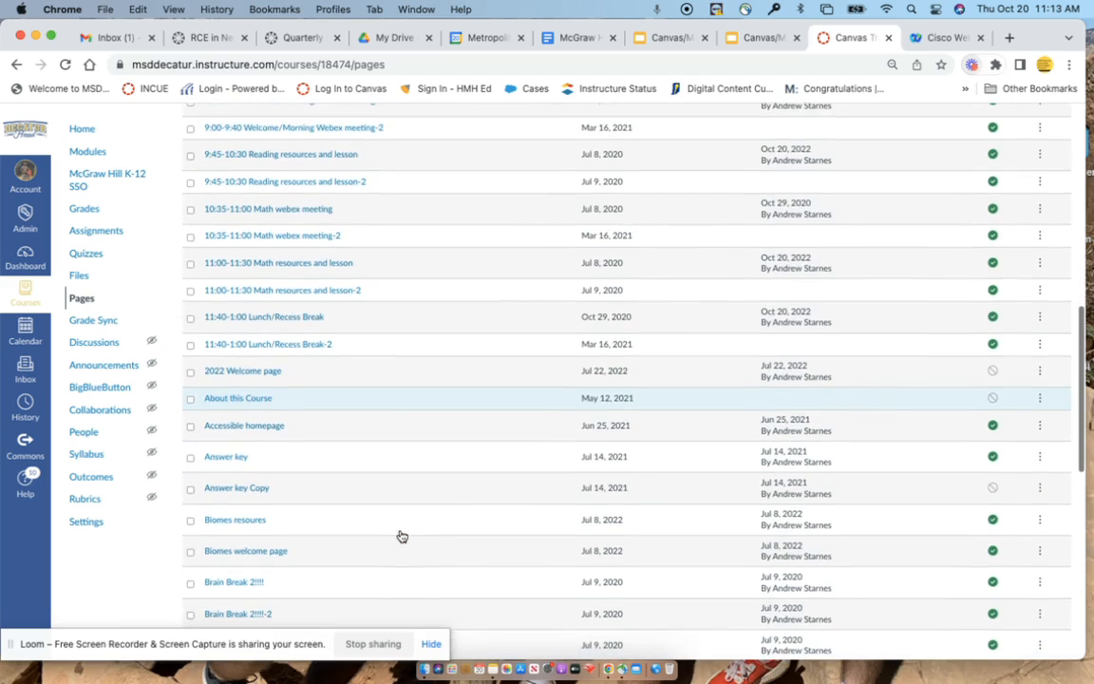
scroll(402, 537, "down", 15)
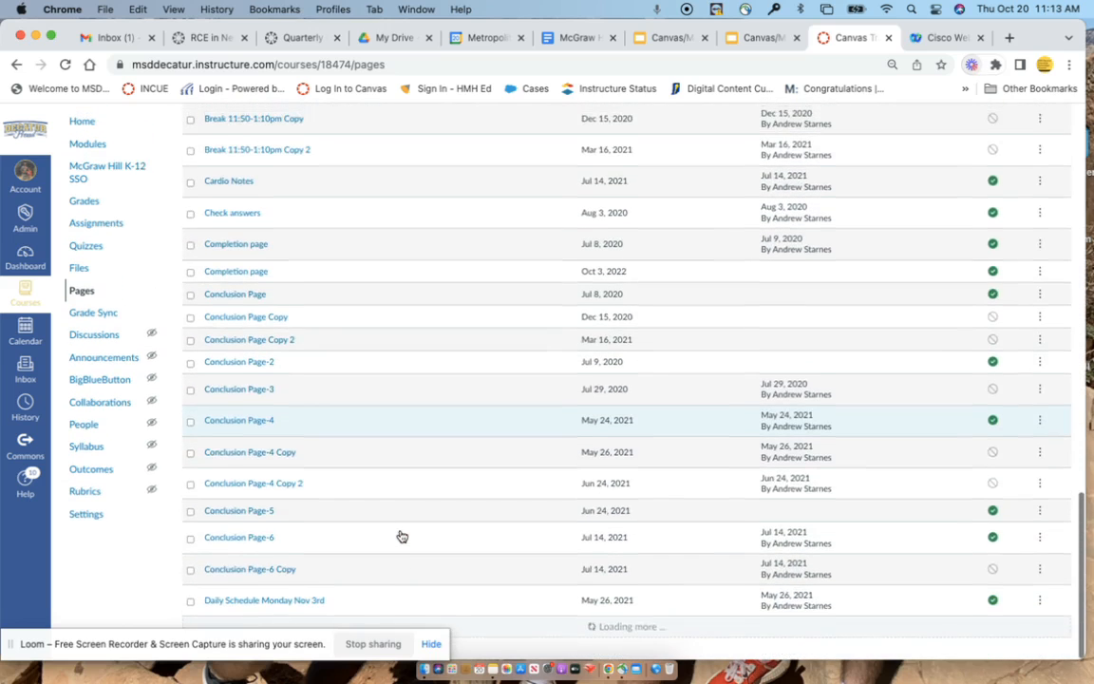
scroll(402, 538, "down", 15)
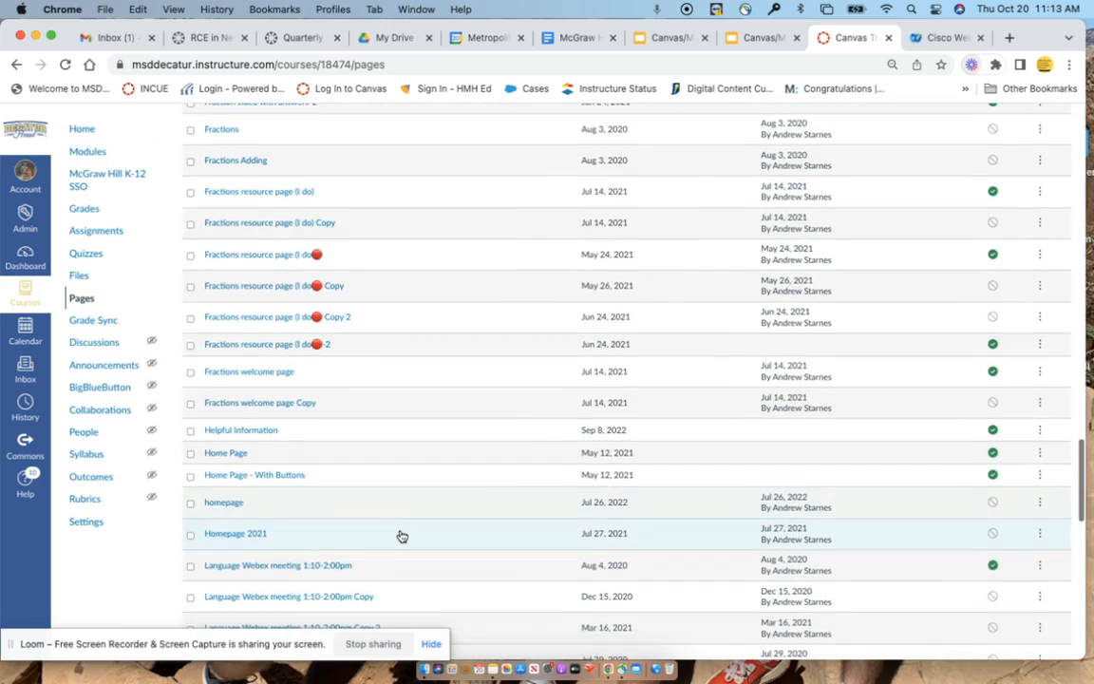
scroll(403, 537, "down", 10)
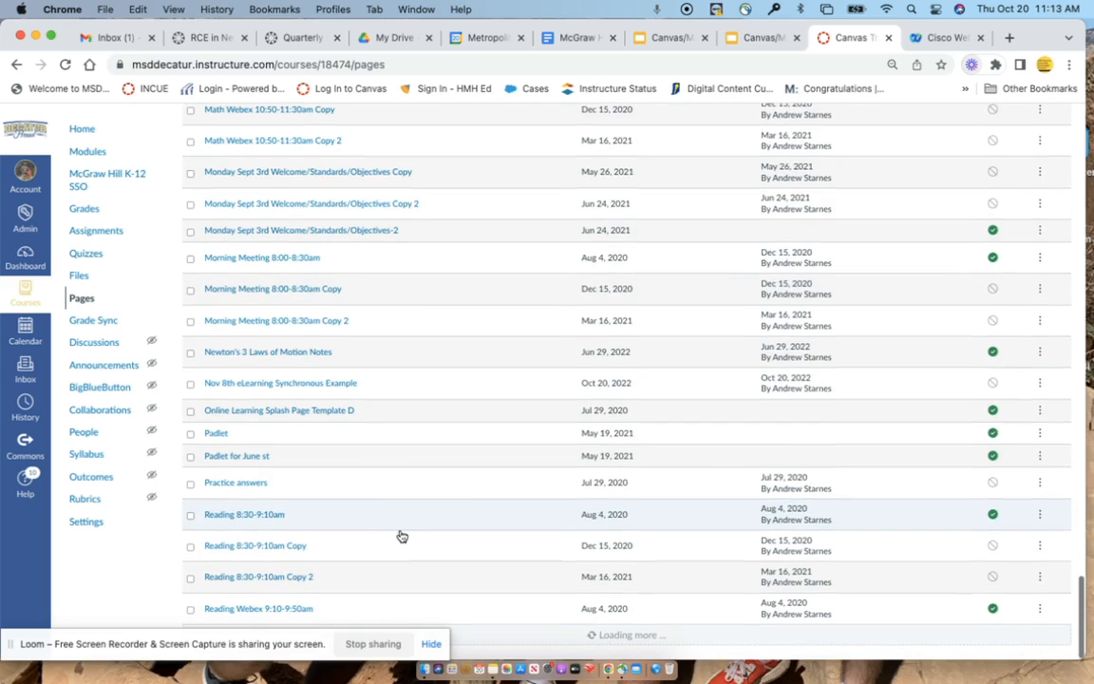
scroll(306, 393, "up", 20)
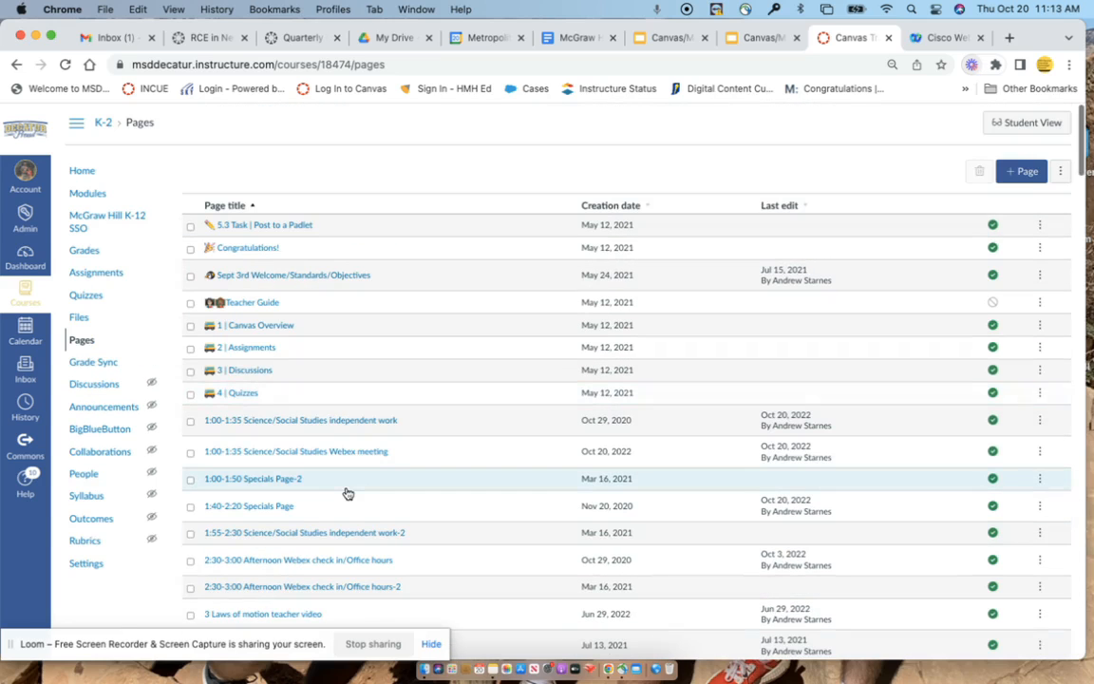
scroll(347, 494, "down", 20)
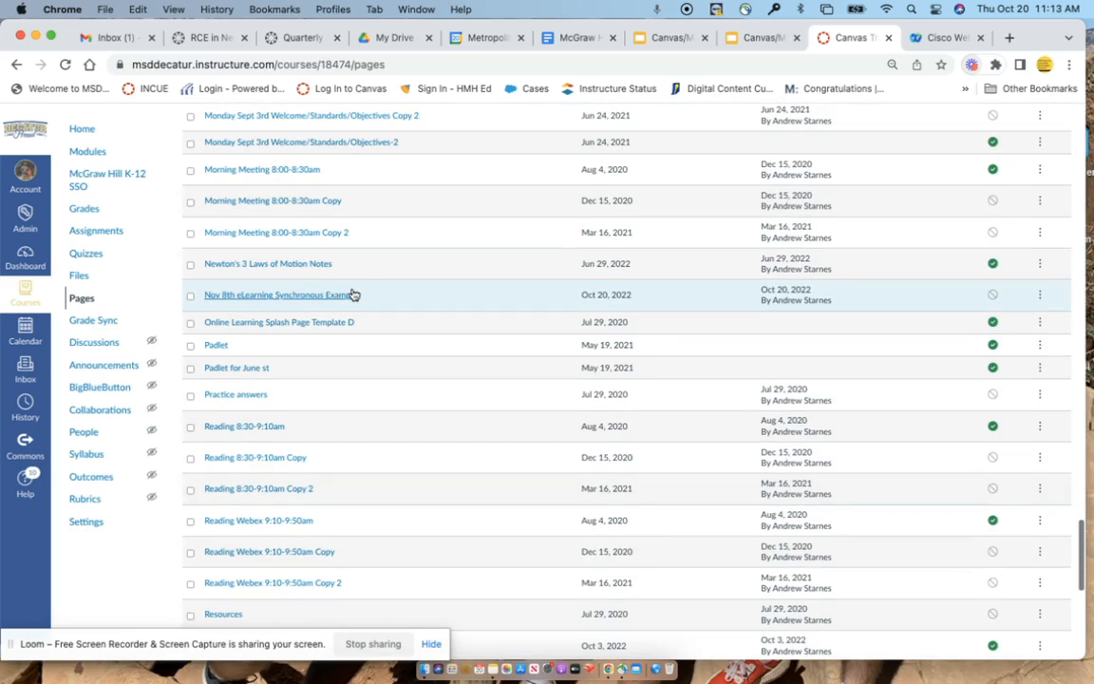
left_click(1040, 299)
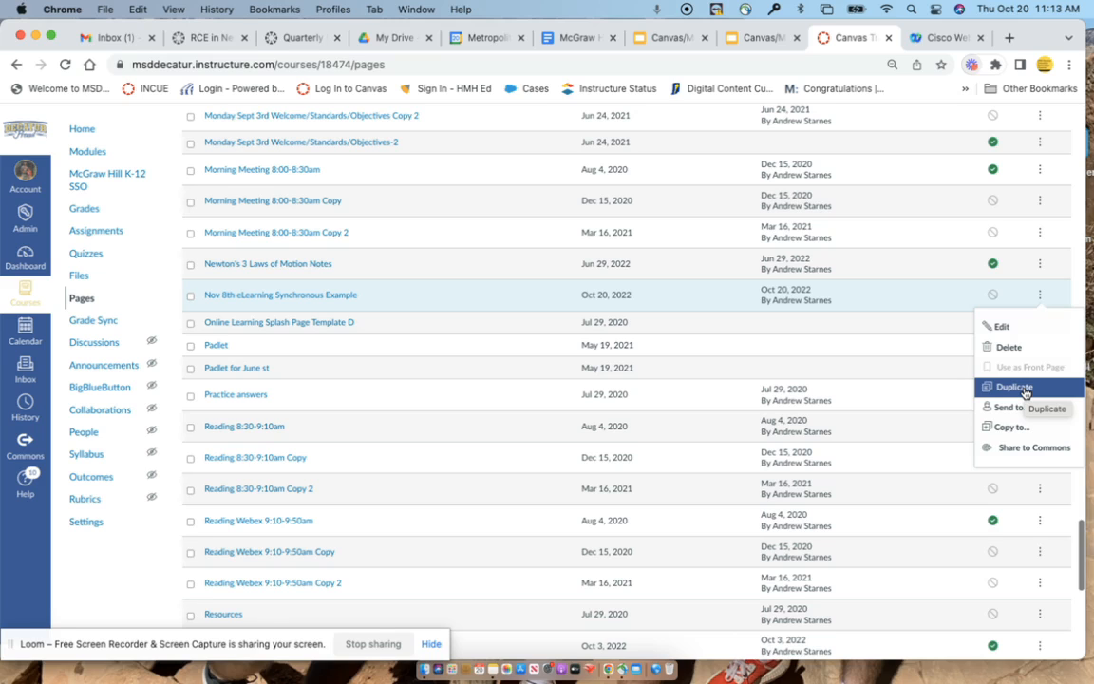
Step: Create a new course page titled "Nov 9th eLearning"
scroll(860, 342, "up", 20)
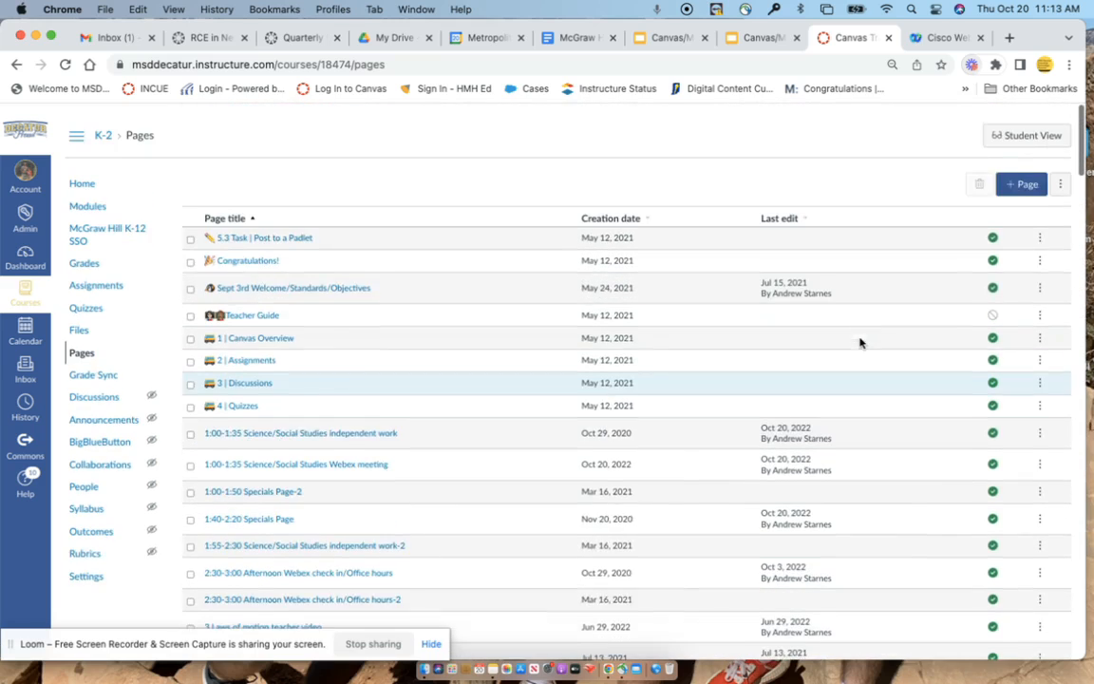
left_click(1023, 182)
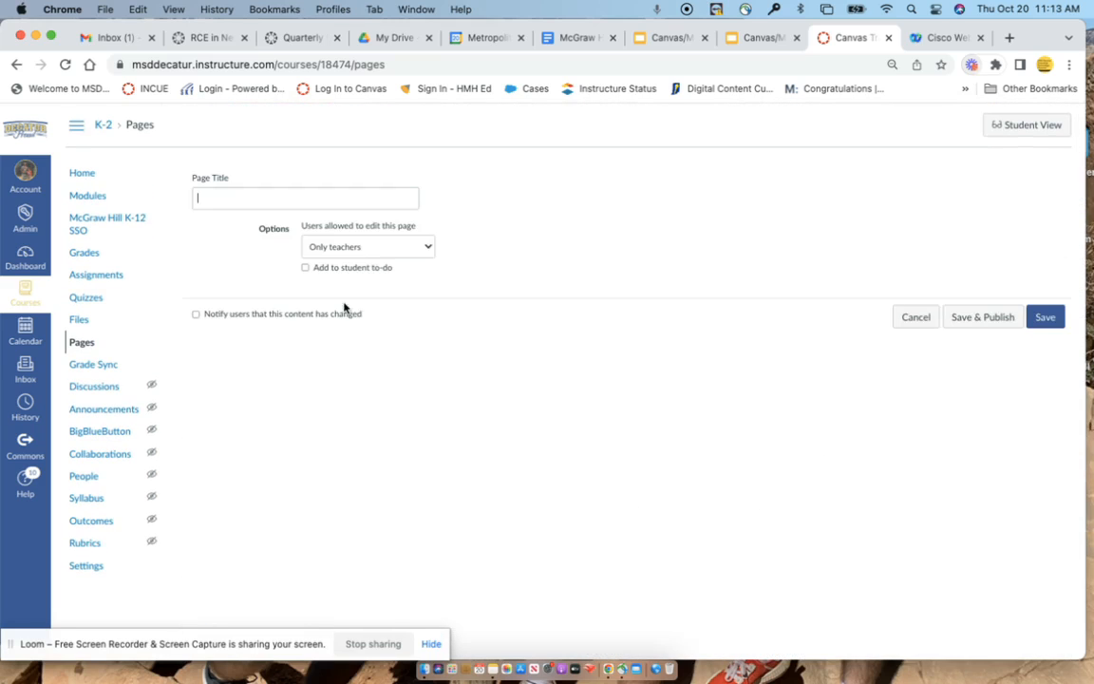
type("Ne")
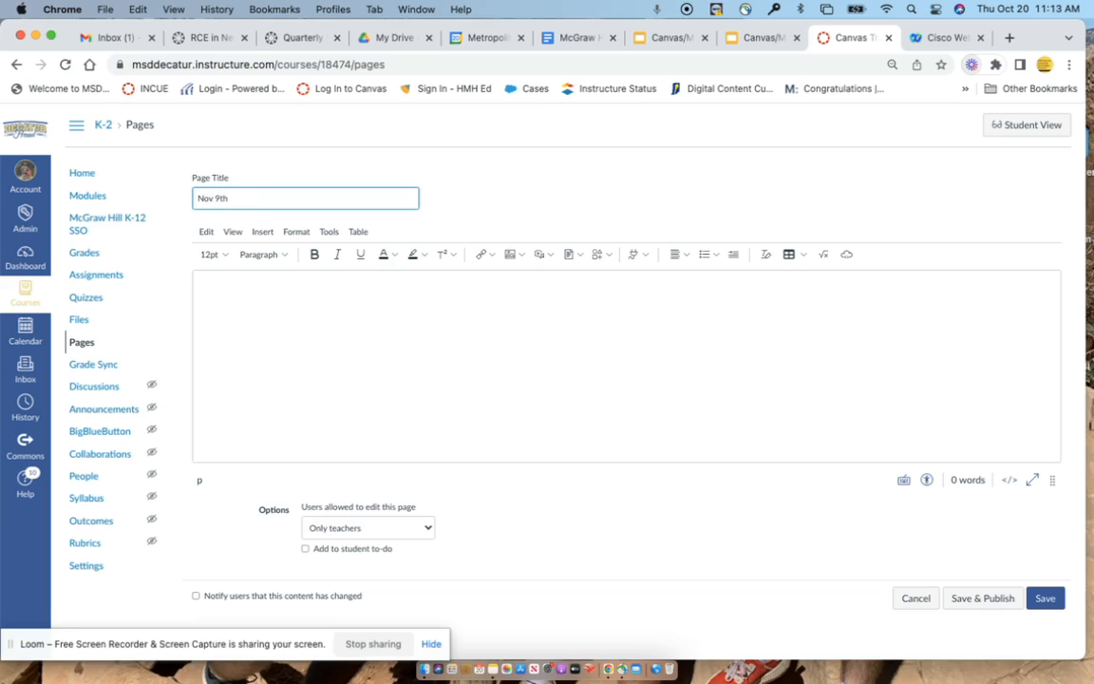
type("ov 9th eLearning")
Step: Insert a table with two columns and eight rows in the body of the page
left_click(344, 287)
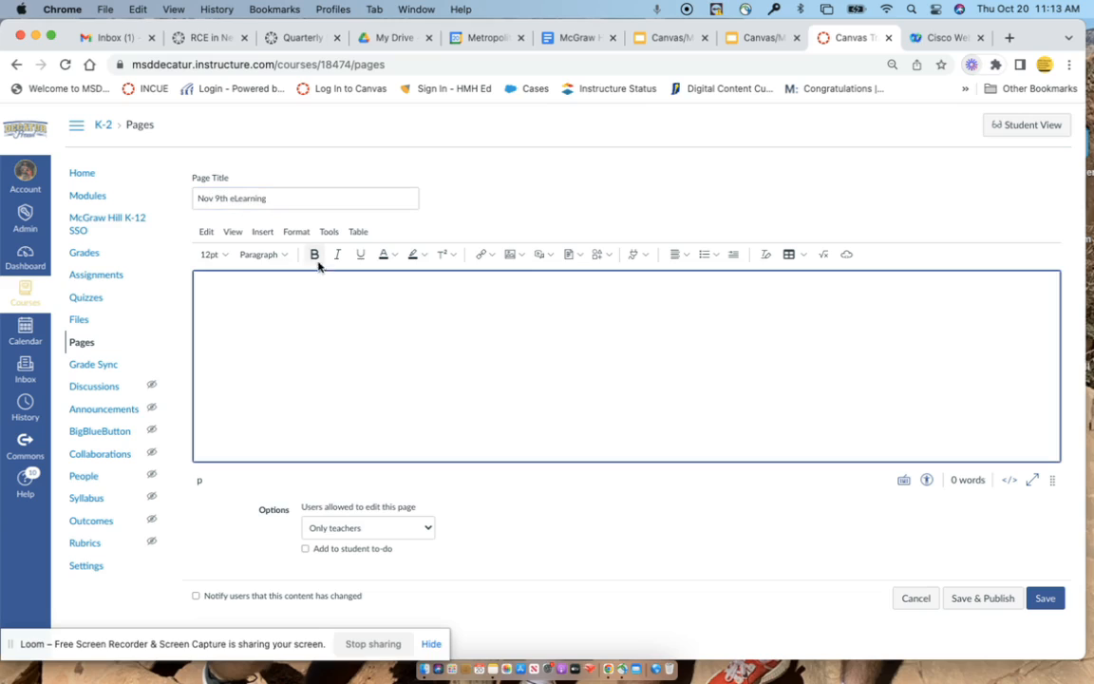
left_click(357, 231)
mouse_move(381, 254)
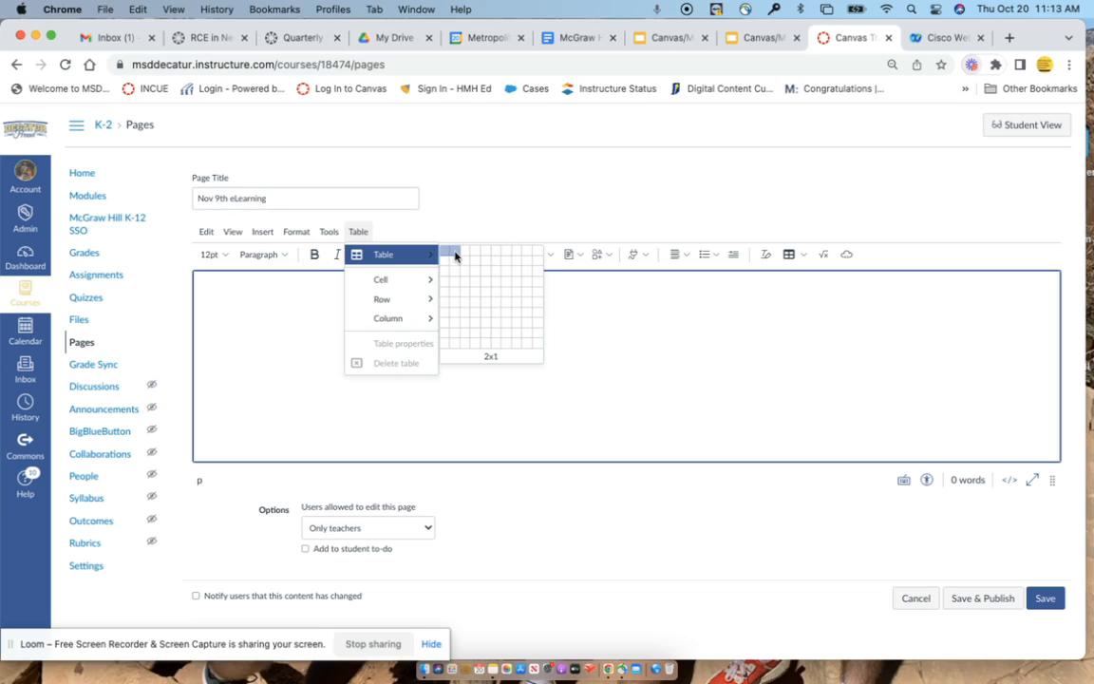
left_click(457, 315)
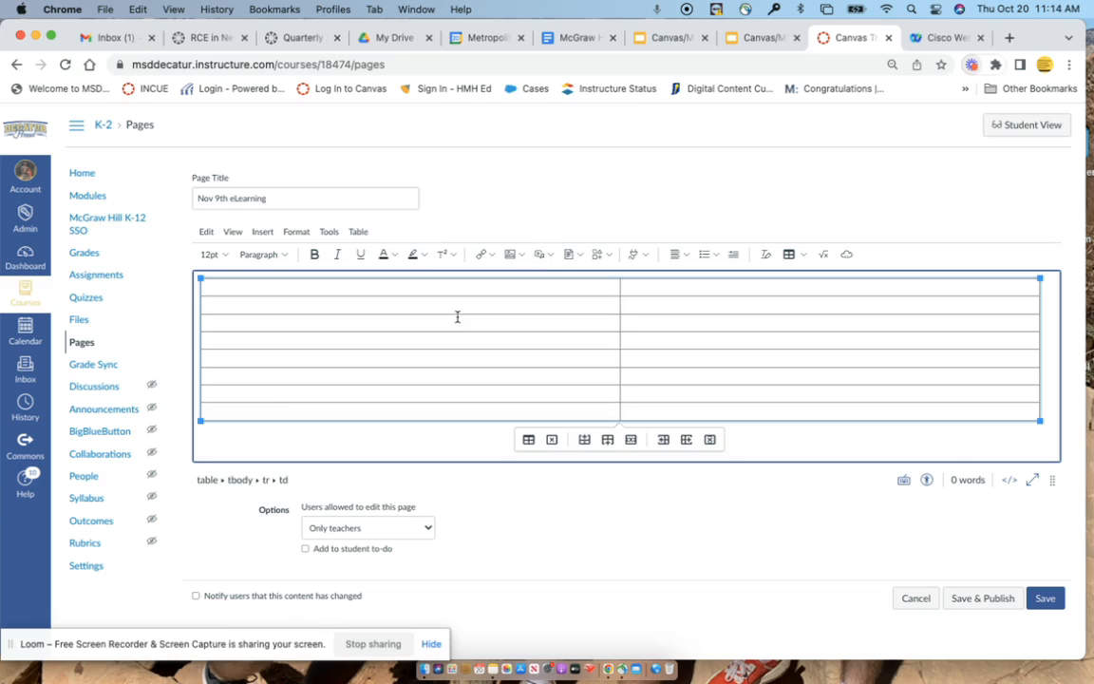
Step: Fill the table's first row with "9:00-9:40 Morning meeting" and "Meeting link"
type("9:00-9:40 Morning me")
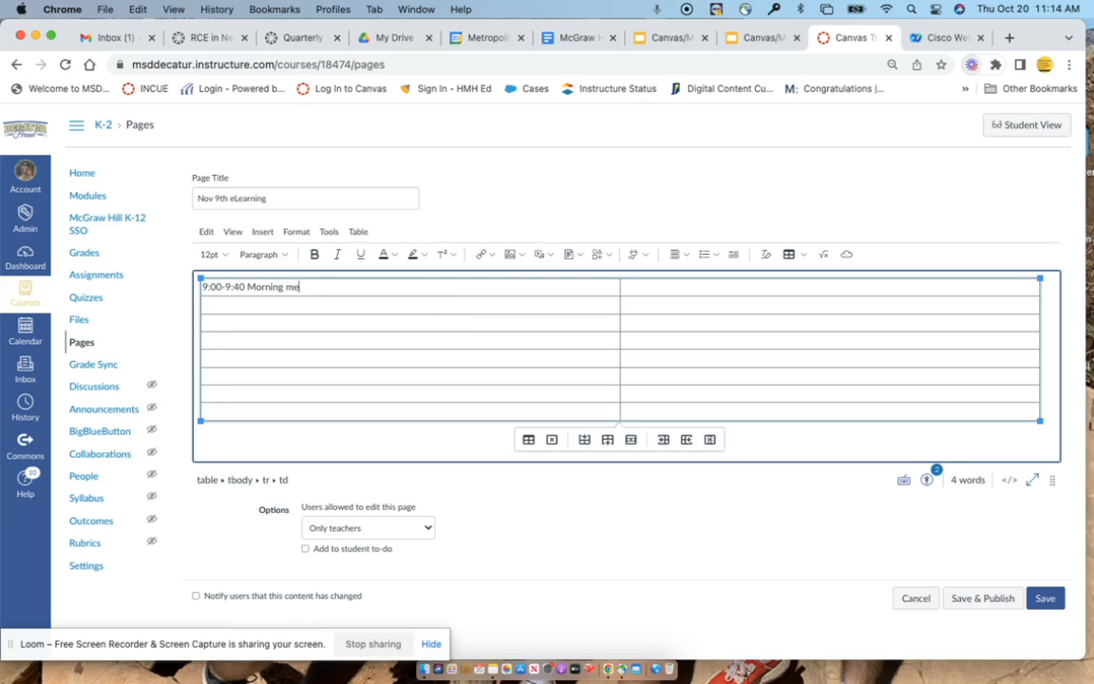
type("eting")
left_click(795, 287)
type("eeting link")
Step: Switch to Webex and copy the web address of the personal meeting room
left_click(943, 38)
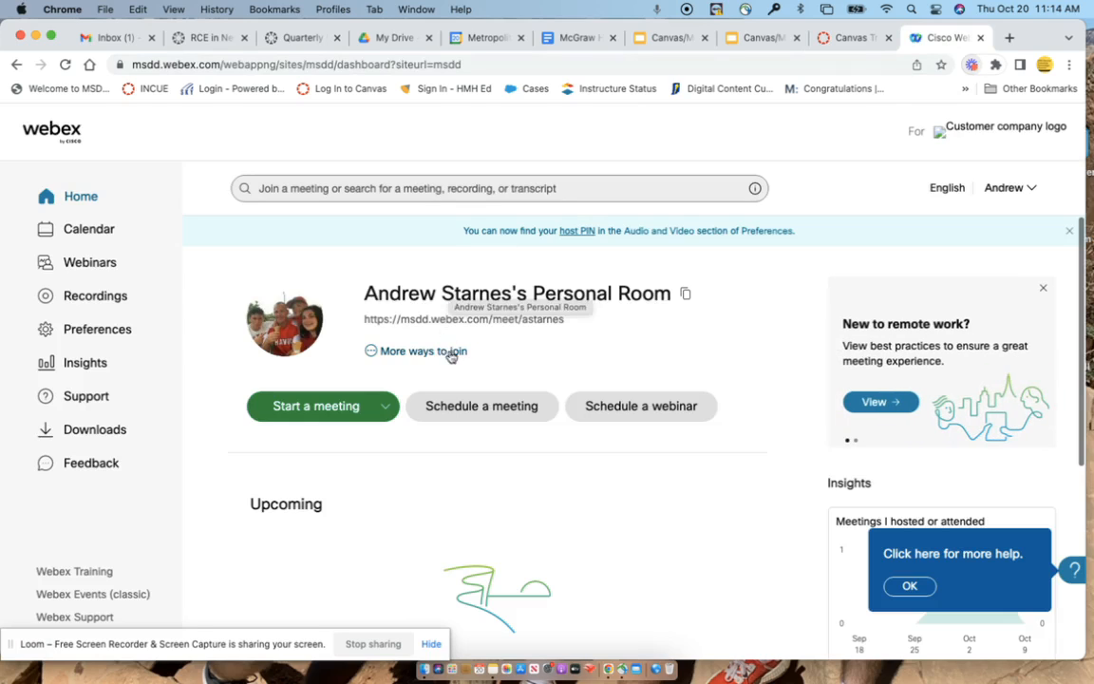
triple_click(500, 320)
right_click(501, 323)
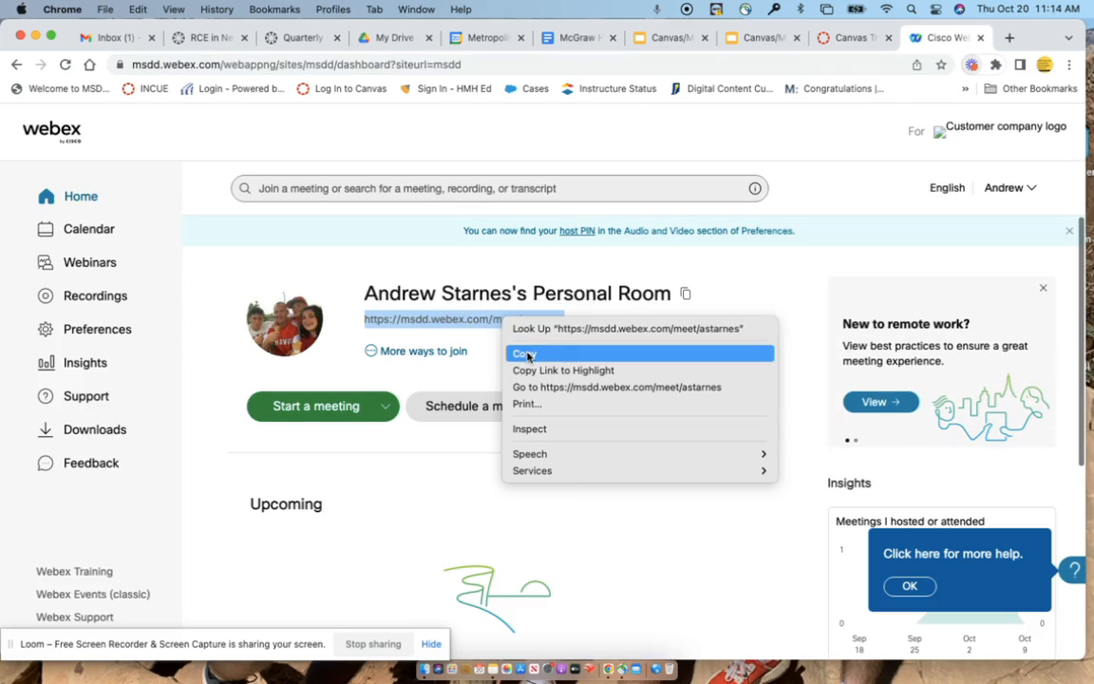
left_click(527, 355)
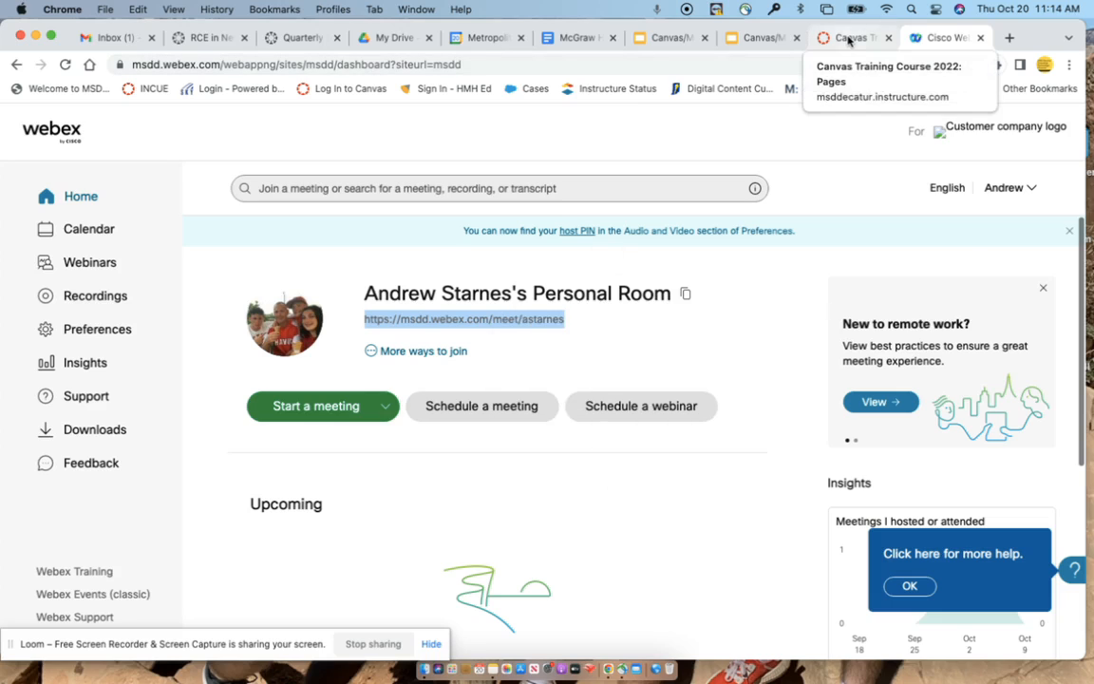
Step: Back in Canvas, turn the "Meeting link" text into an external link to the copied Webex room address
left_click(848, 39)
left_click_drag(675, 286, 622, 293)
left_click(492, 255)
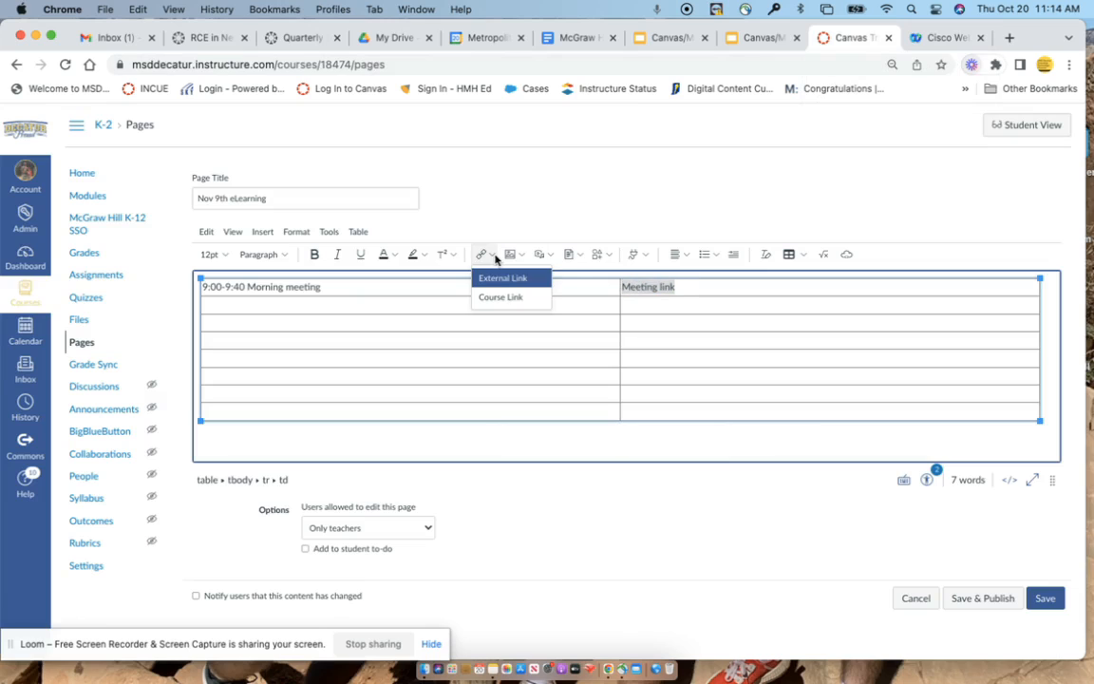
left_click(501, 278)
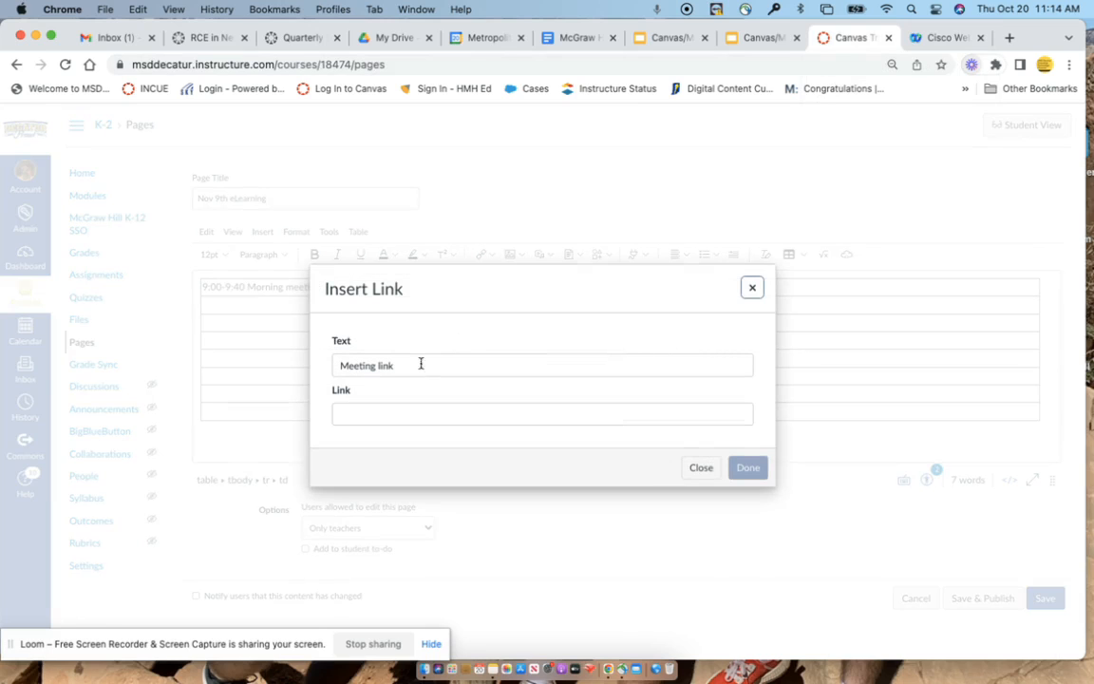
left_click(399, 412)
left_click(509, 450)
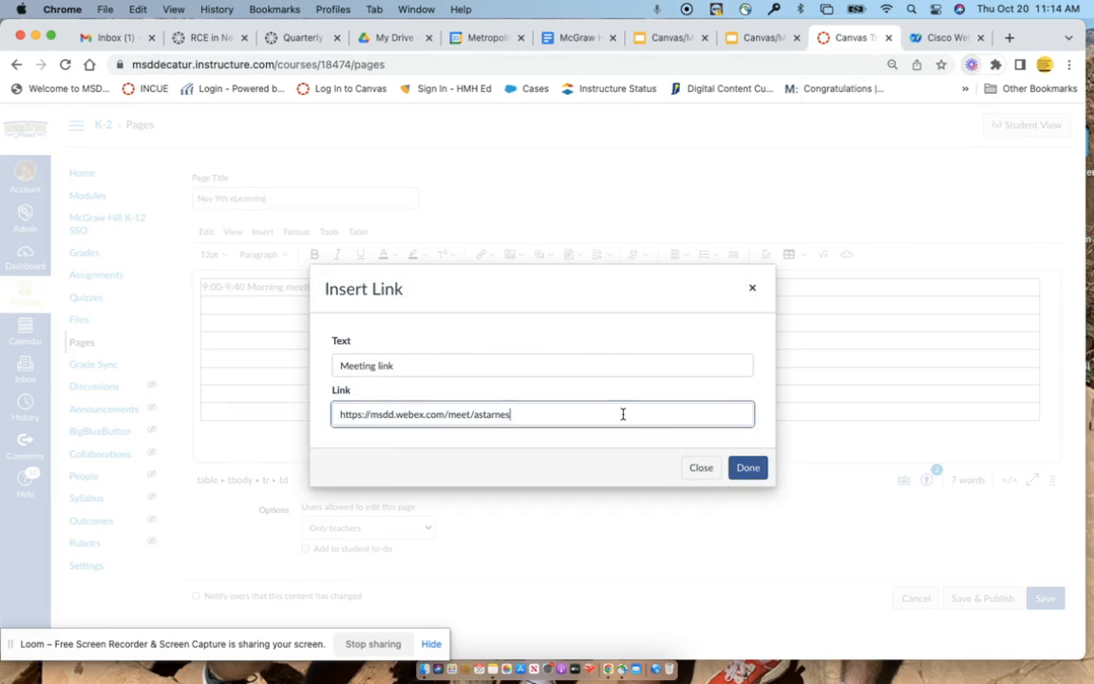
left_click(746, 467)
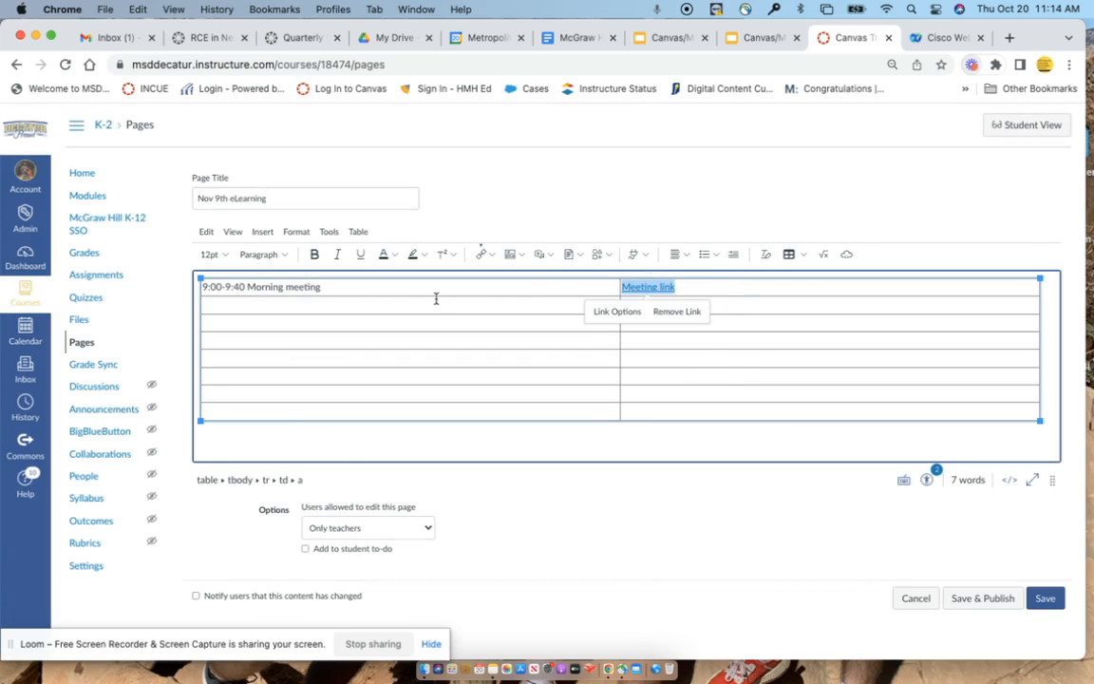
Step: Enter "9:45-10:30 Reading lesson" in the first cell of the table's second row
left_click(270, 303)
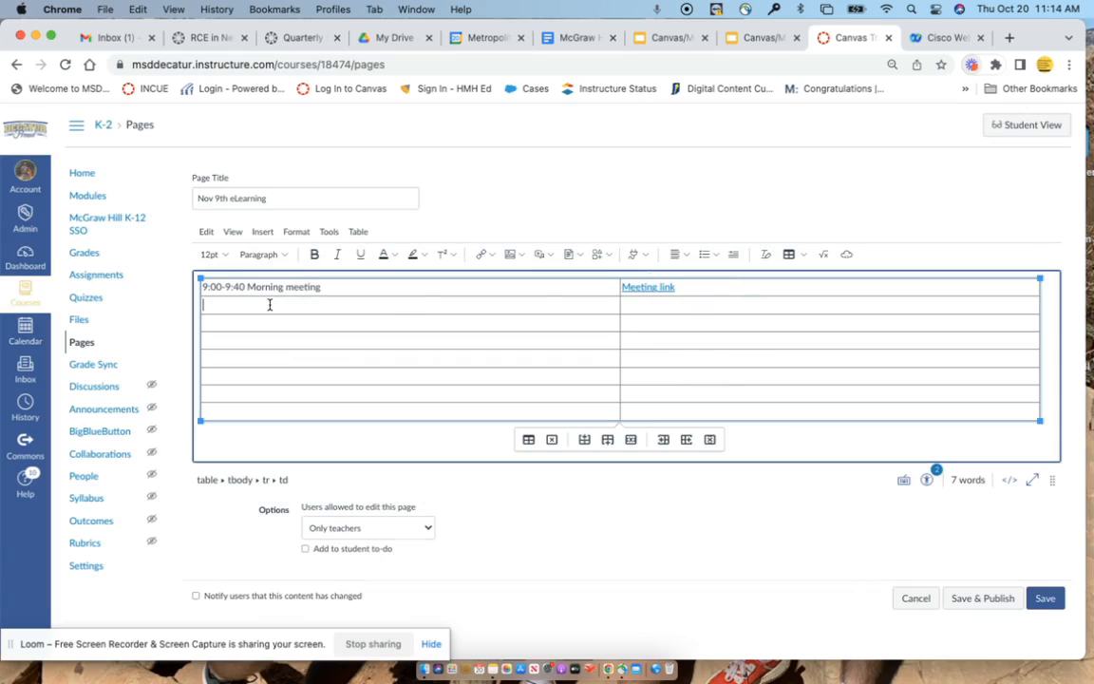
type("9:45-10:30")
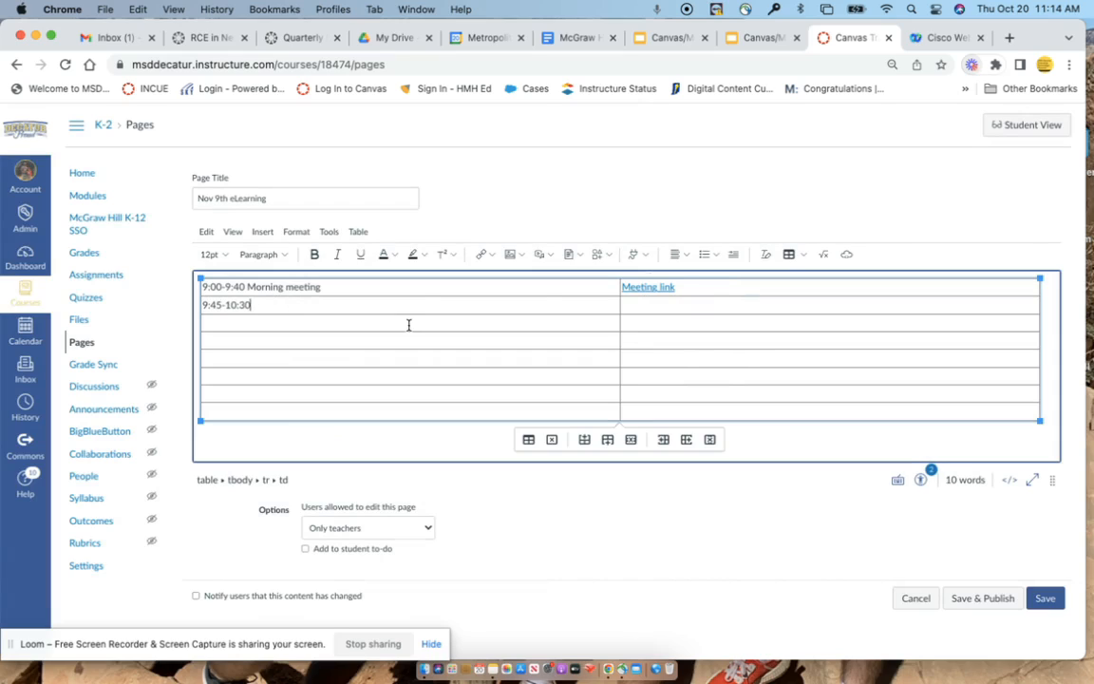
type(" Reading lesson")
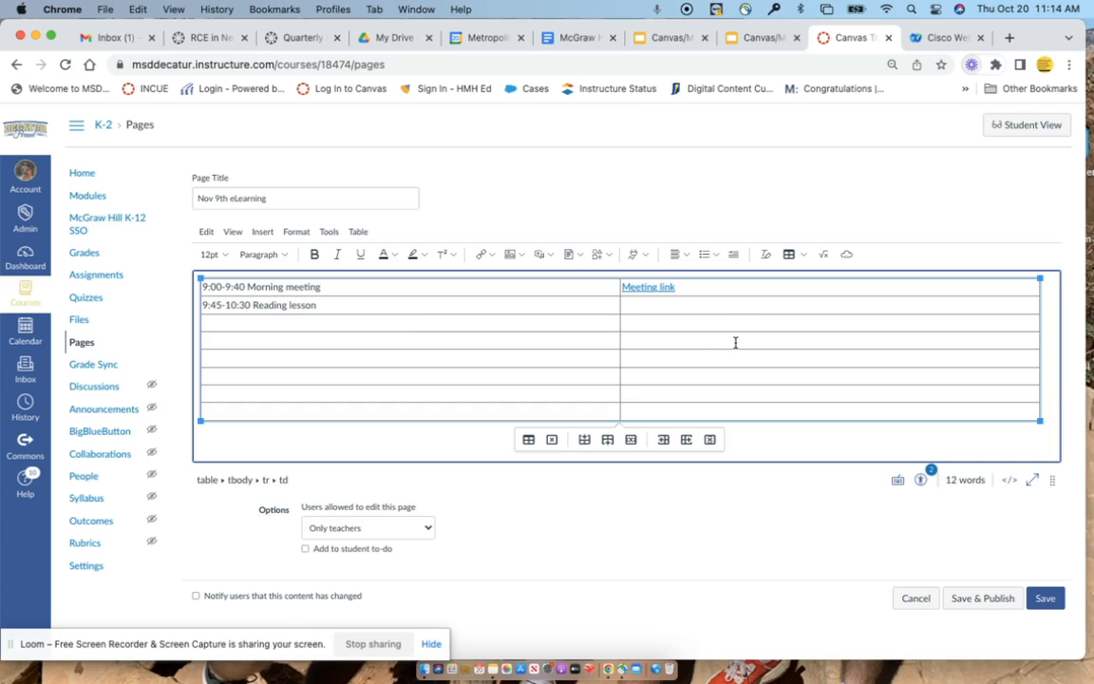
Step: Search YouTube for "read aloud" and embed the Sammy's Spooktacular Halloween video in the second cell of the reading lesson row
left_click(633, 254)
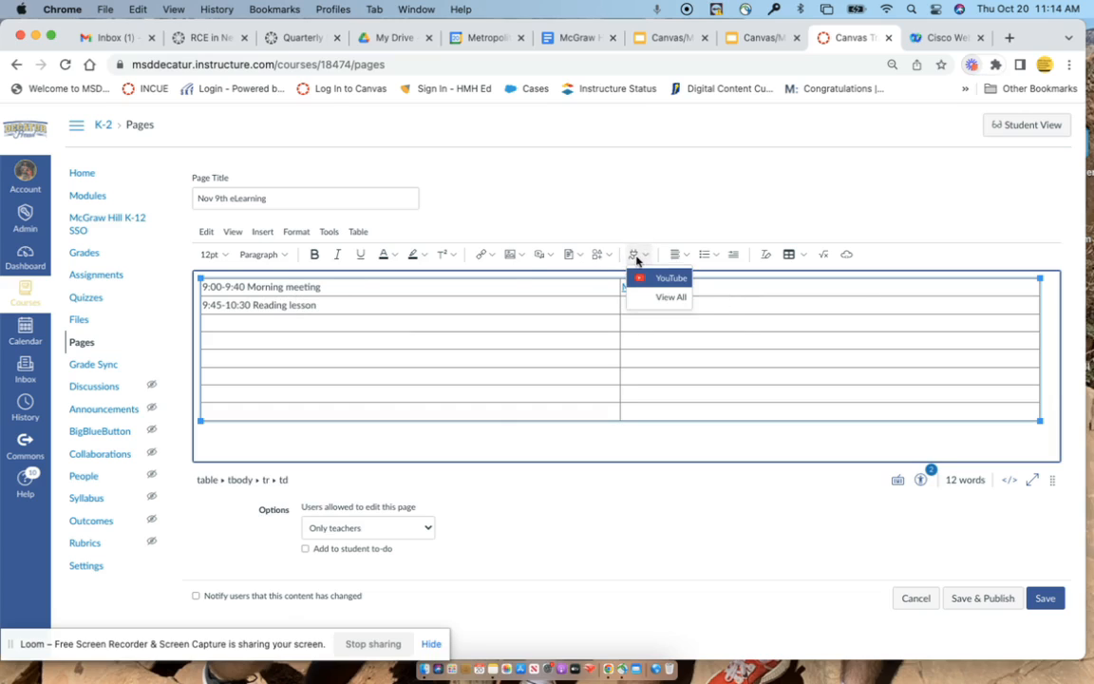
left_click(663, 284)
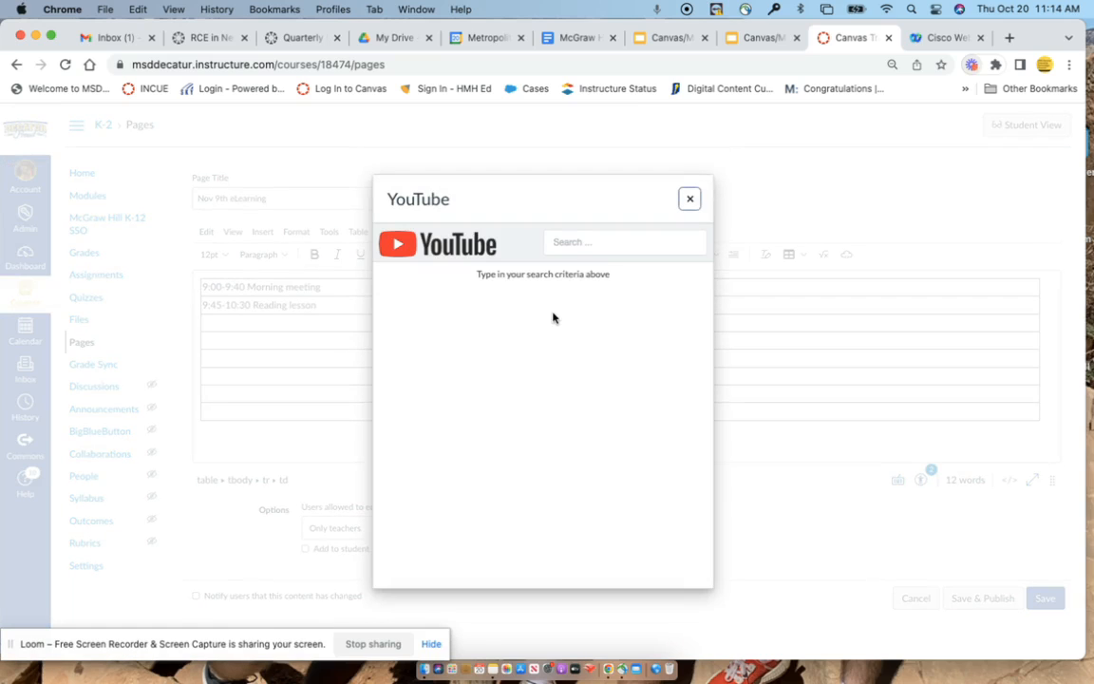
left_click(581, 242)
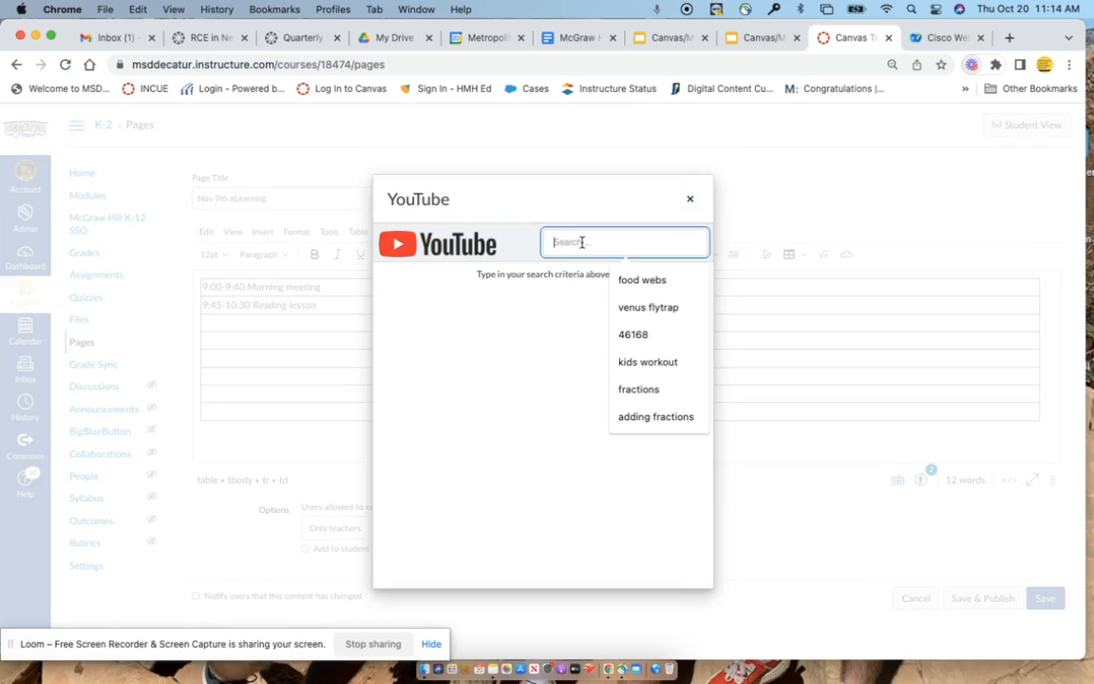
type("read")
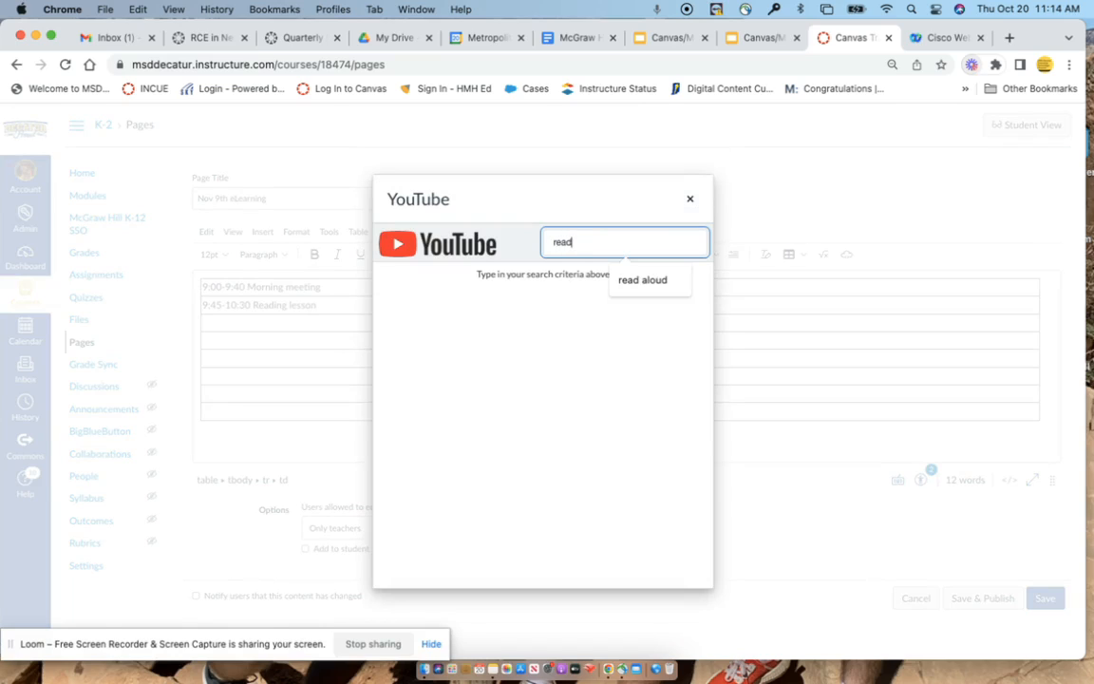
key("BackSpace")
key("BackSpace")
type("read aloud")
key("Return")
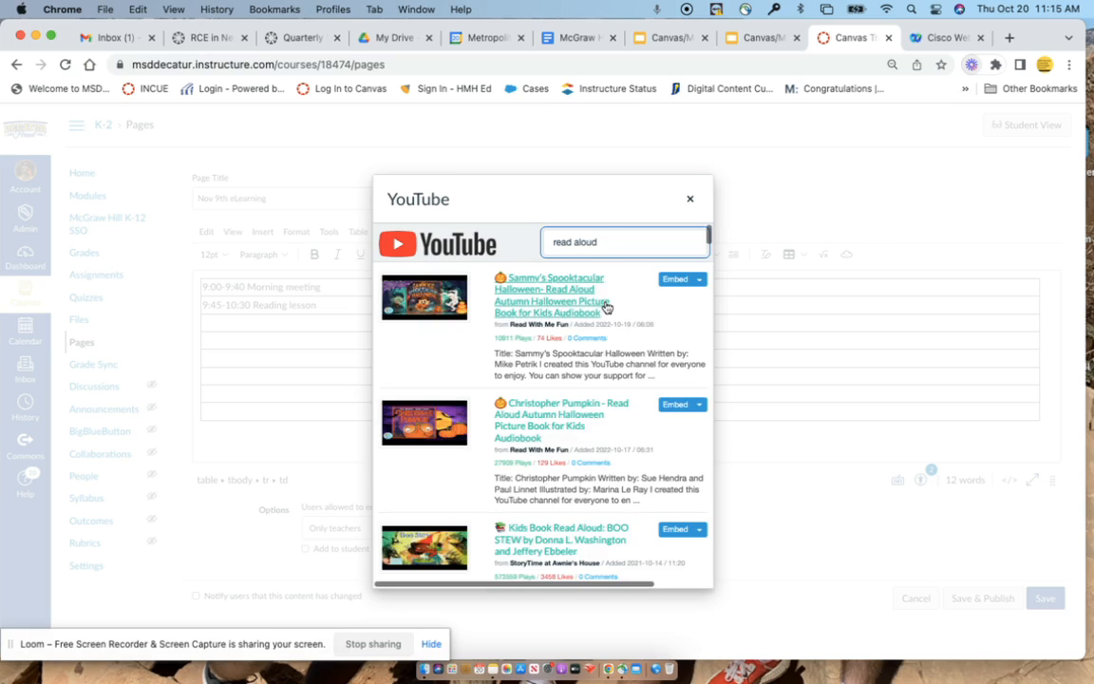
left_click(672, 283)
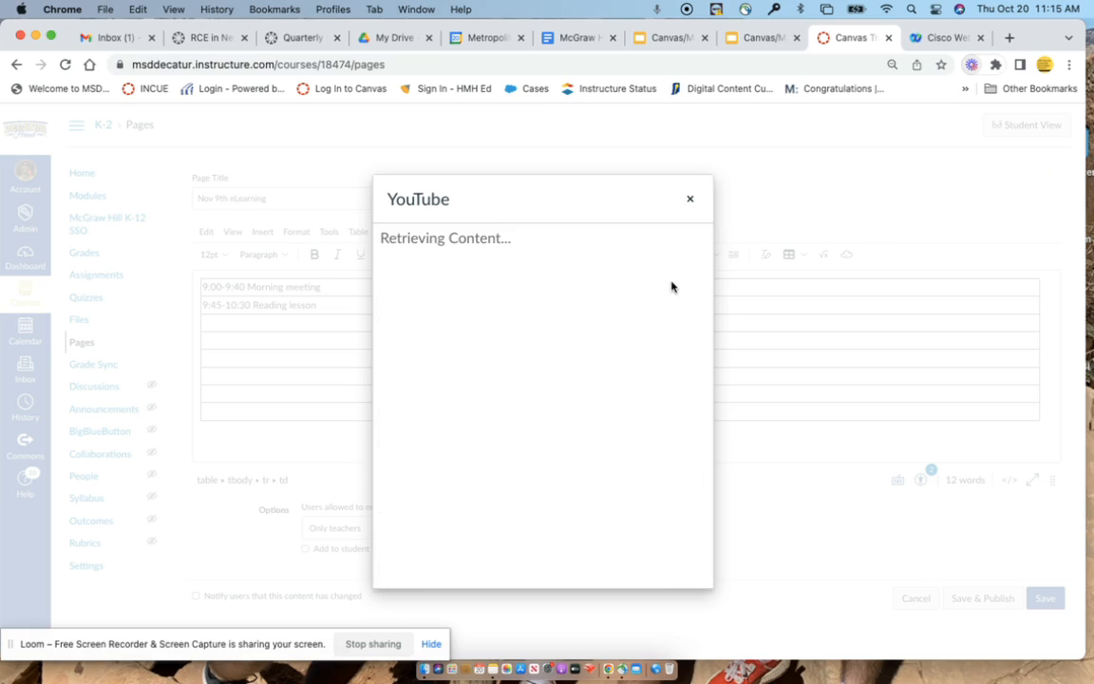
scroll(570, 384, "down", 2)
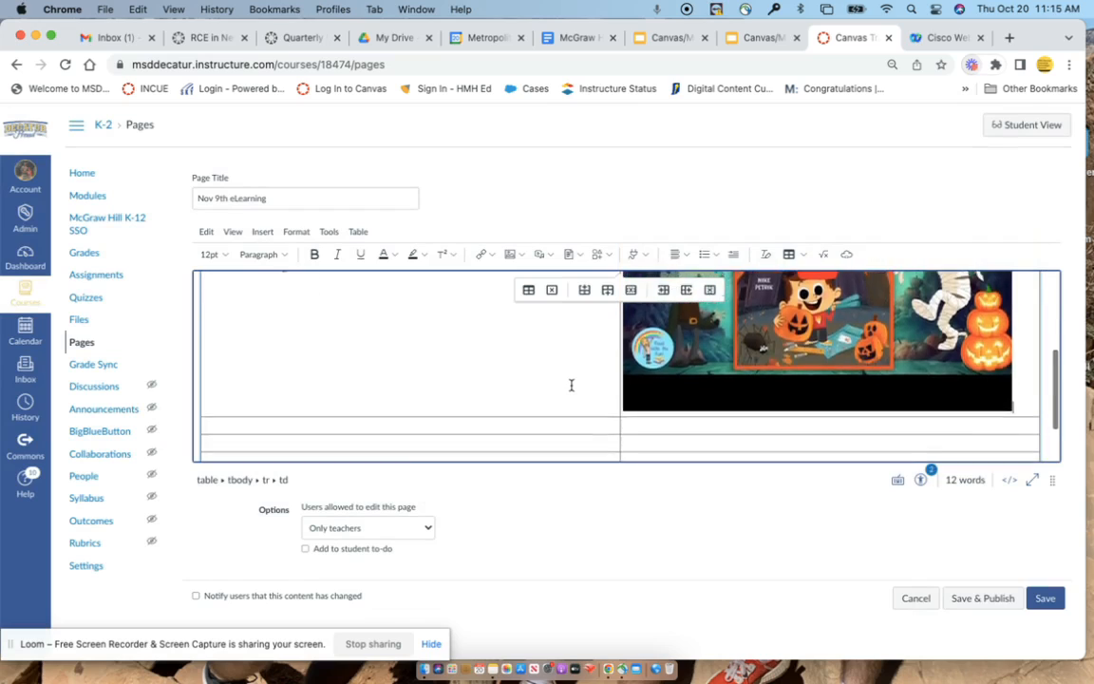
Step: Enter "Math assignment" in the second cell of the table row directly below the embedded reading video
scroll(571, 384, "down", 2)
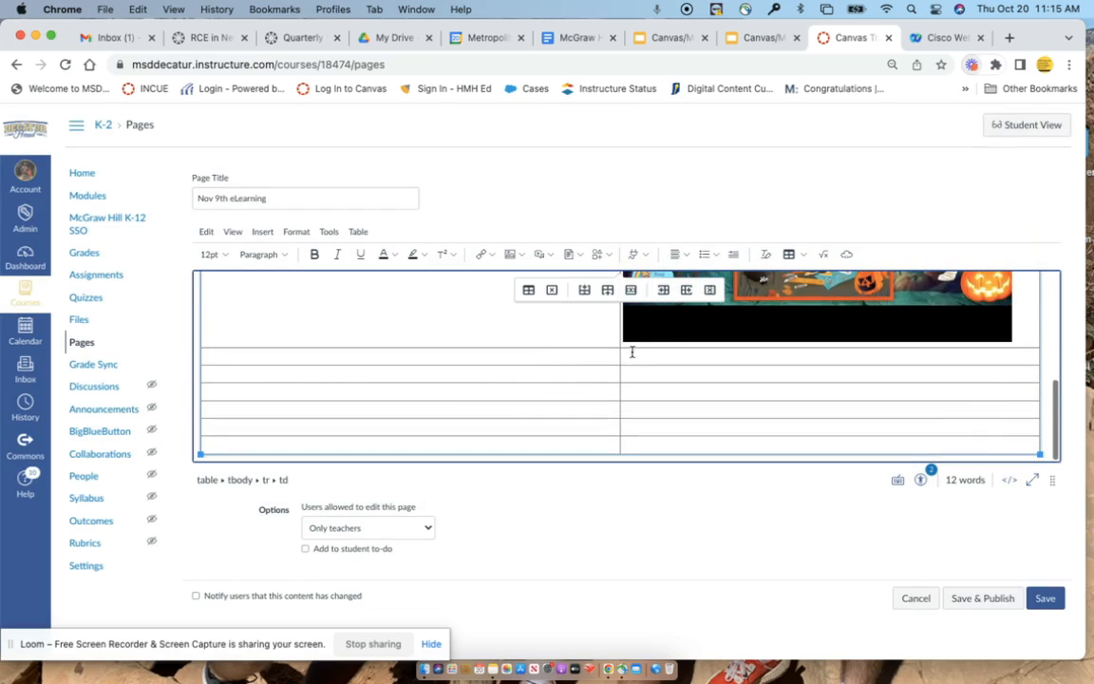
left_click(650, 373)
type("Math assignment")
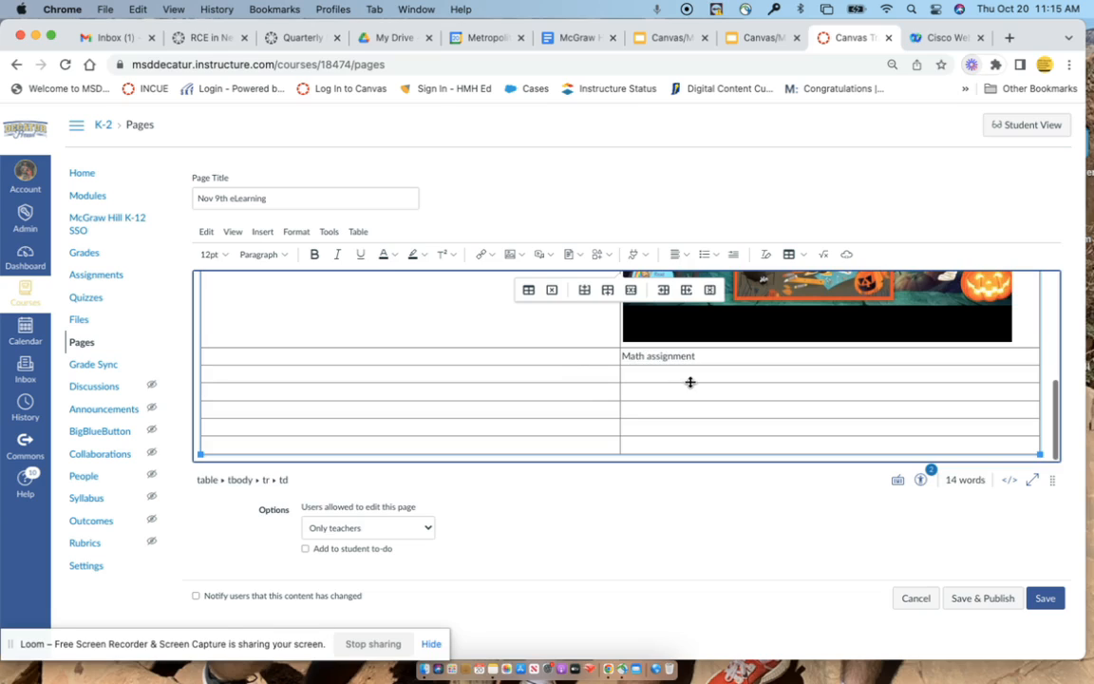
Step: Turn the "Math assignment" text into a course link to the Fraction practice assignment
left_click_drag(698, 357, 628, 359)
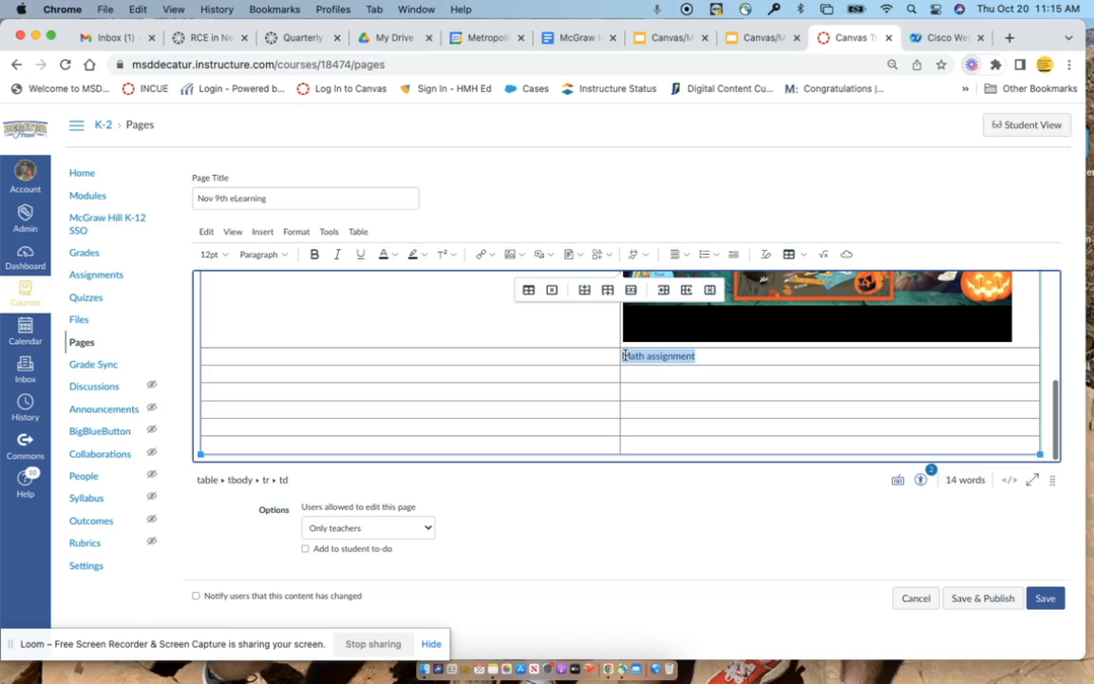
left_click(488, 255)
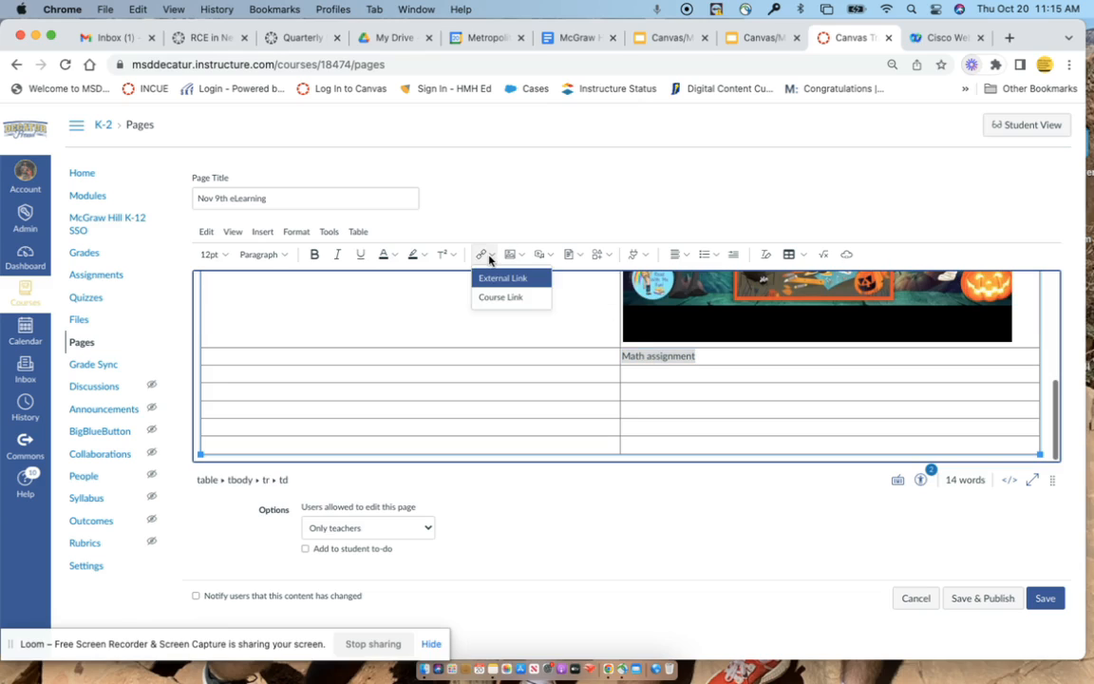
left_click(514, 298)
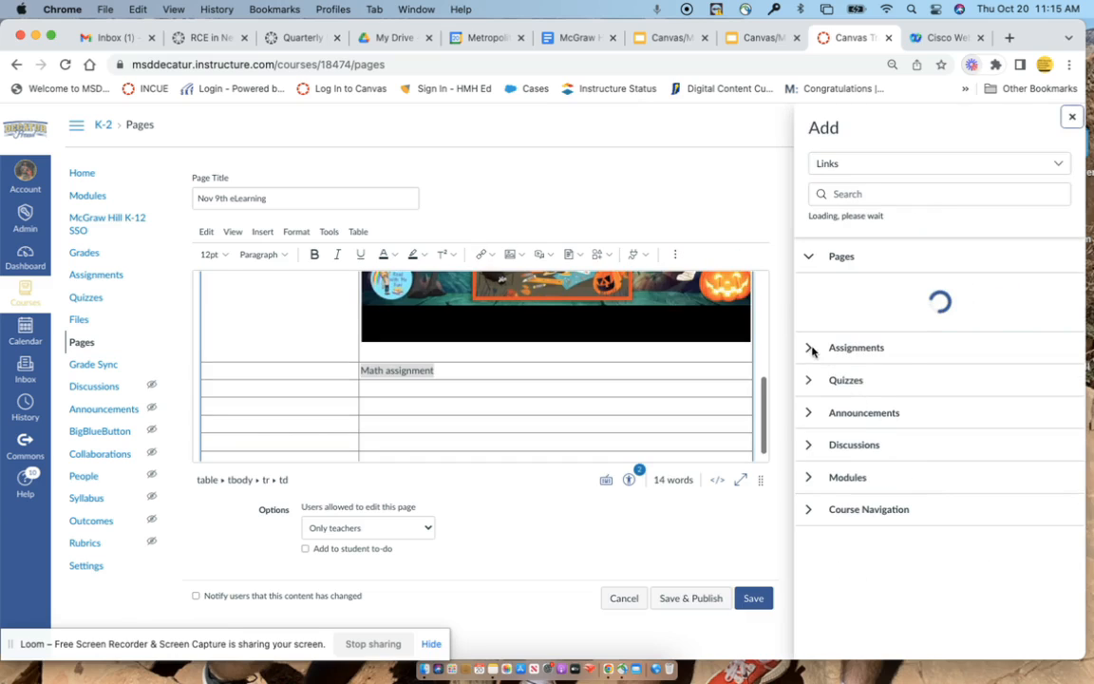
left_click(814, 358)
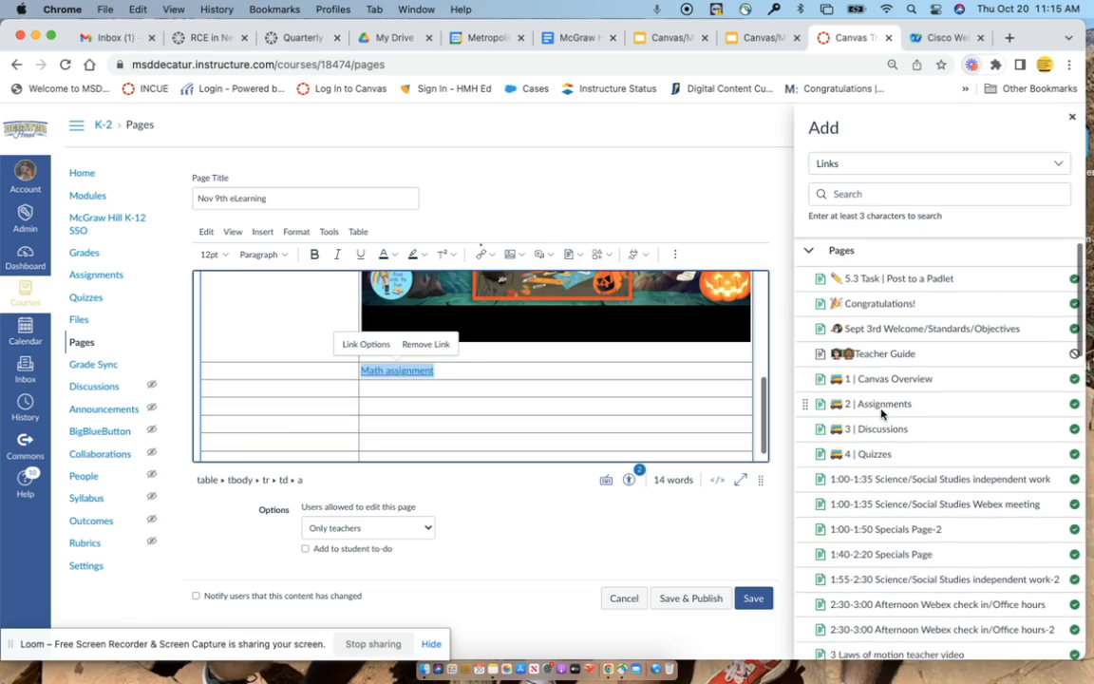
left_click(808, 255)
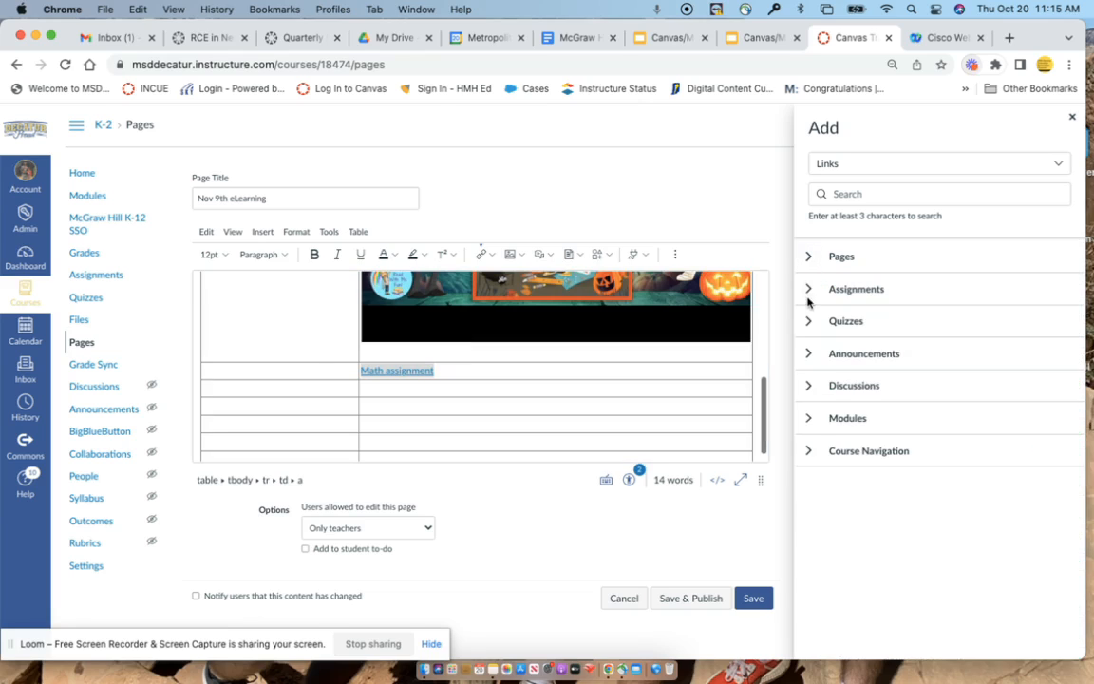
left_click(808, 291)
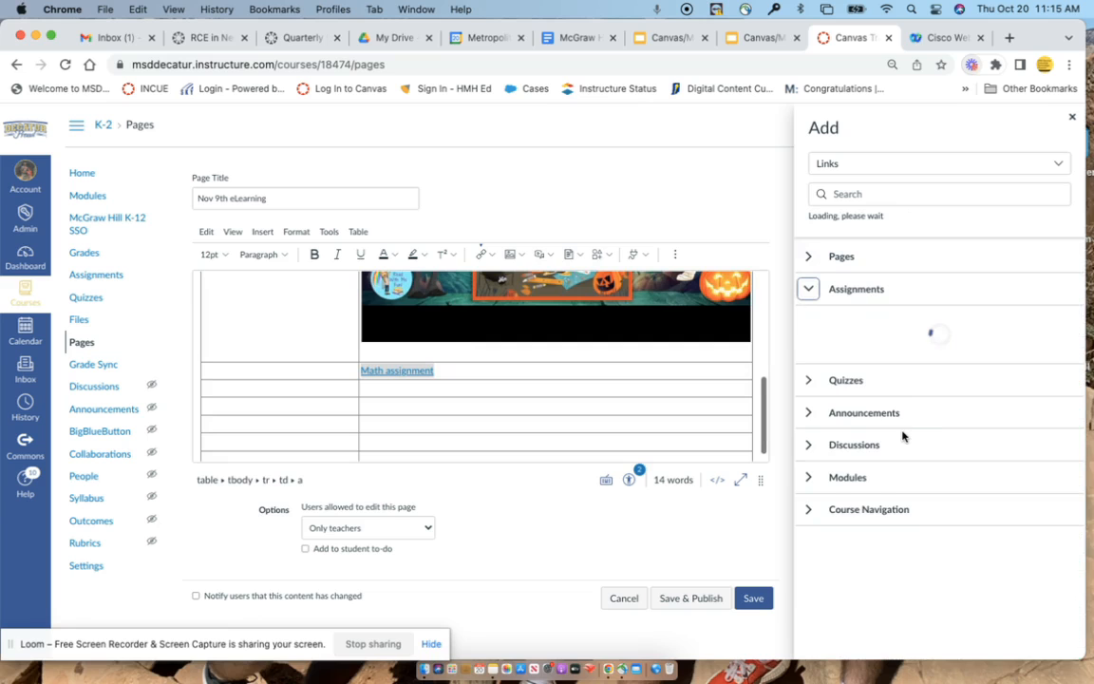
scroll(904, 435, "down", 10)
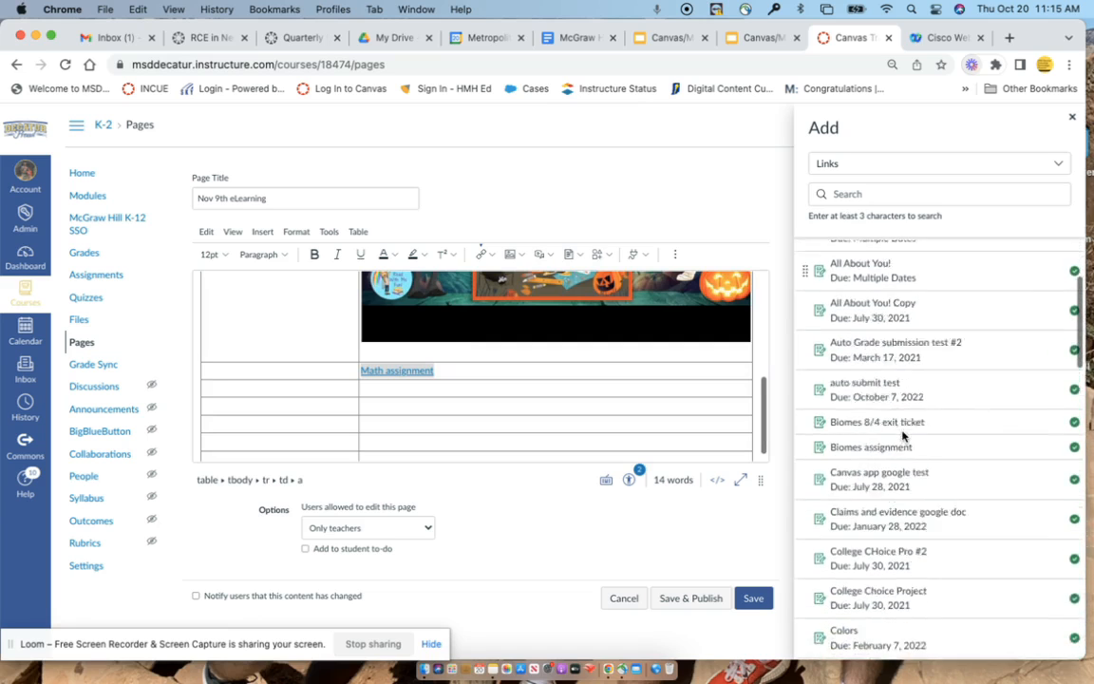
scroll(903, 435, "down", 3)
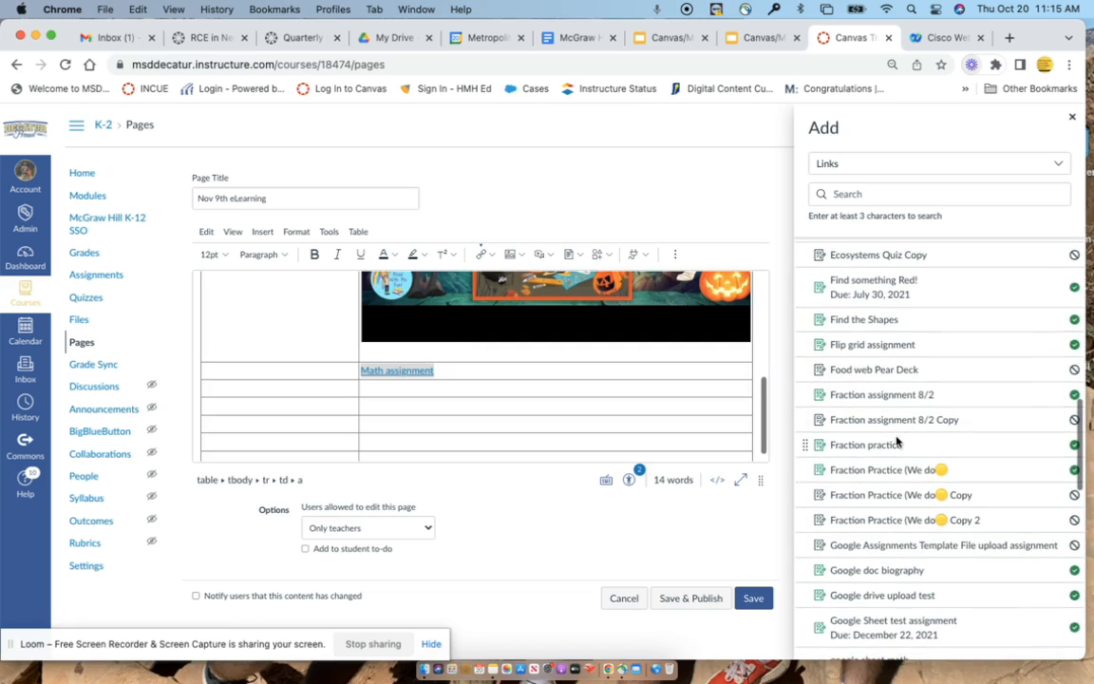
left_click(884, 446)
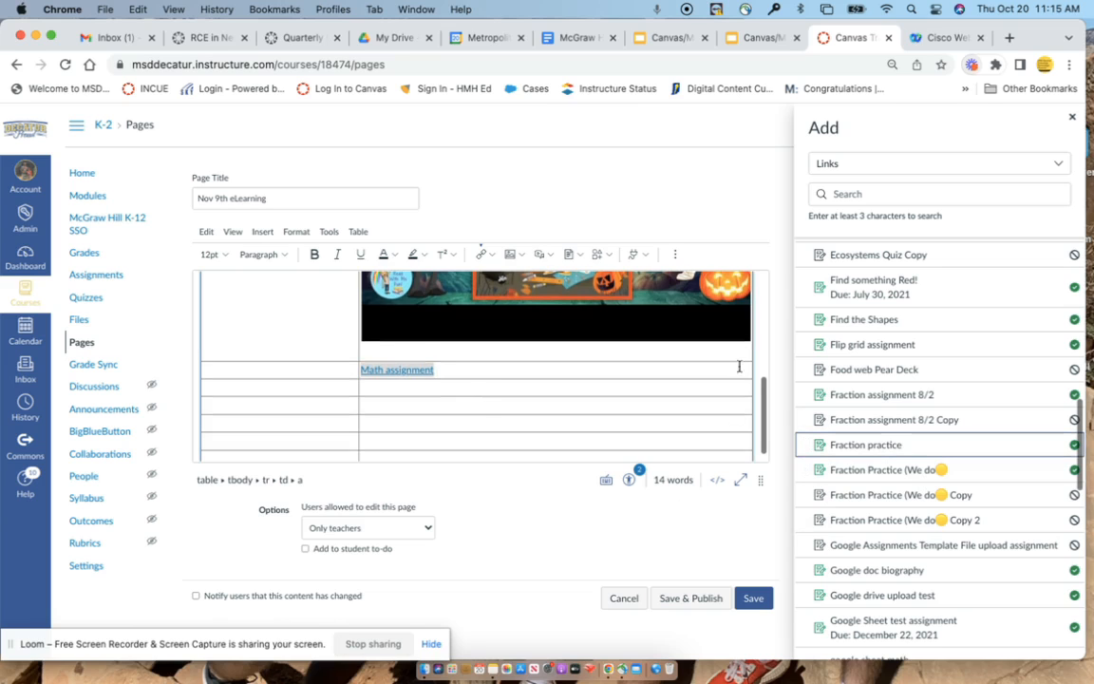
Step: Relink the "Math assignment" text to the Math exit ticket Nov 8th quiz and save the page without publishing it
scroll(852, 389, "down", 10)
scroll(852, 390, "down", 2)
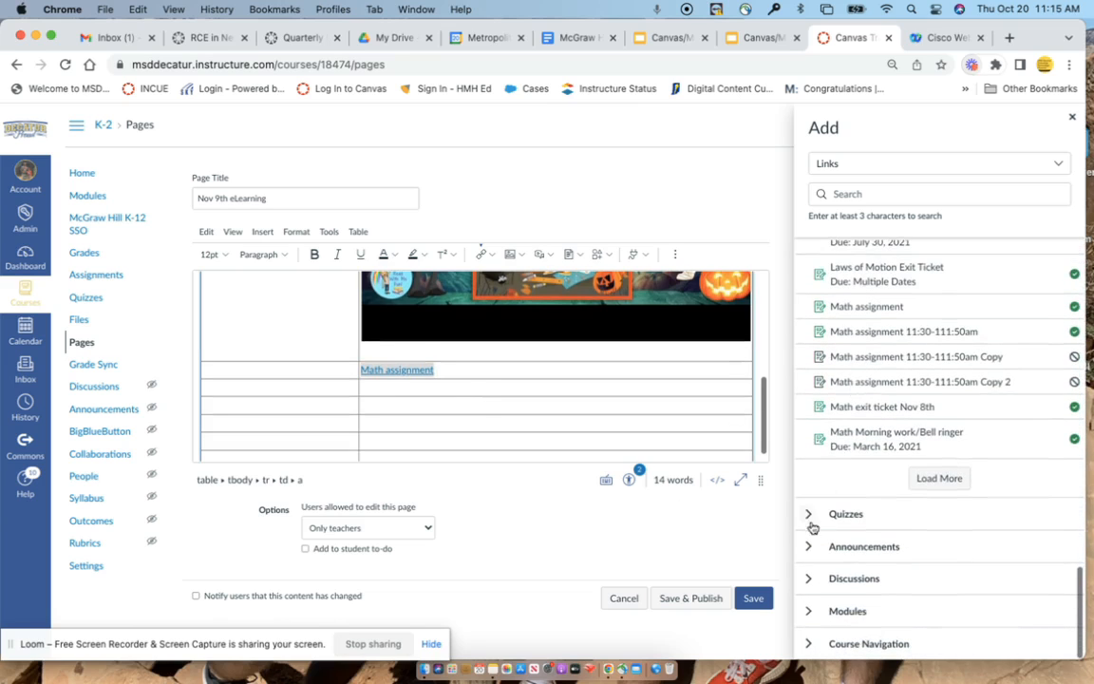
left_click(807, 513)
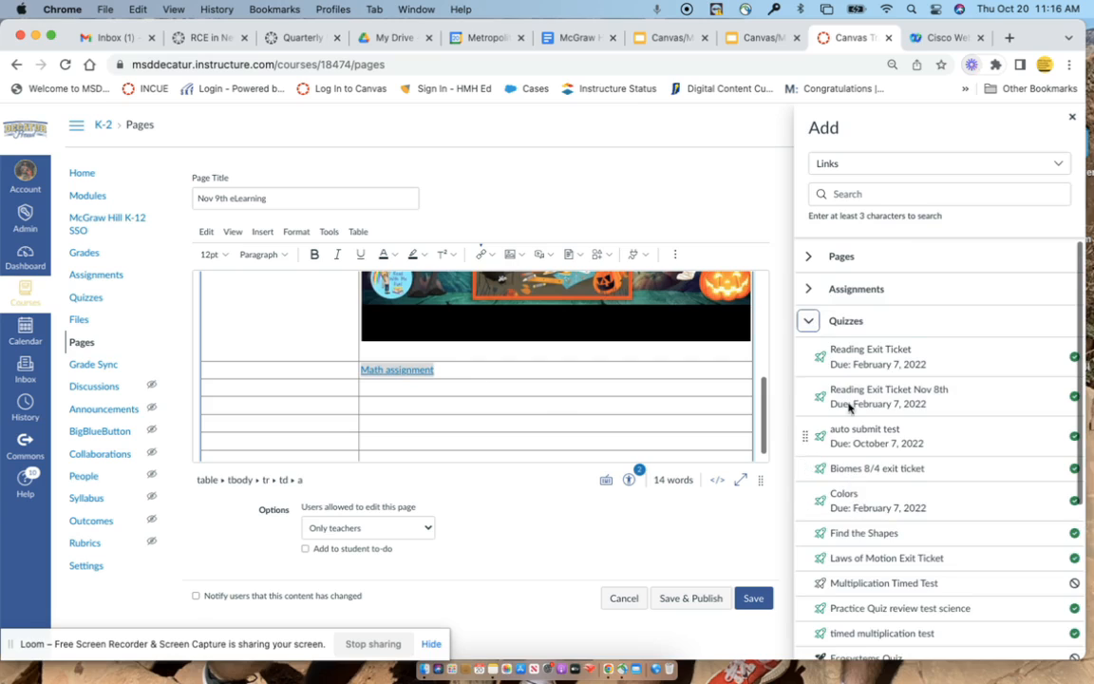
scroll(846, 446, "down", 2)
scroll(874, 493, "down", 2)
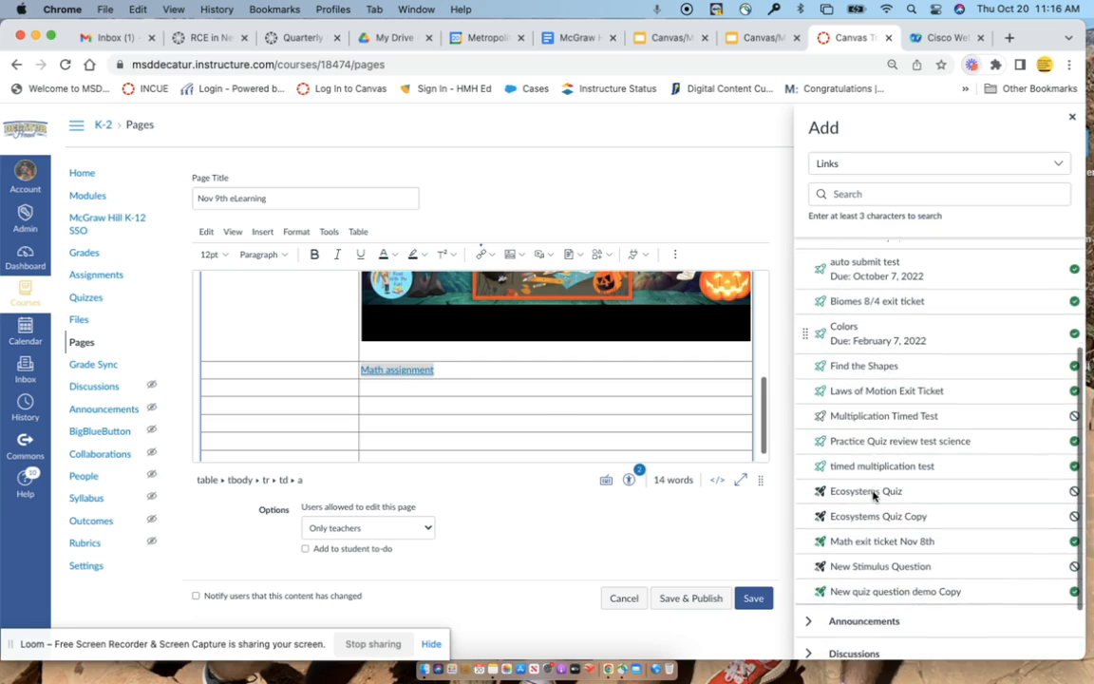
left_click(868, 538)
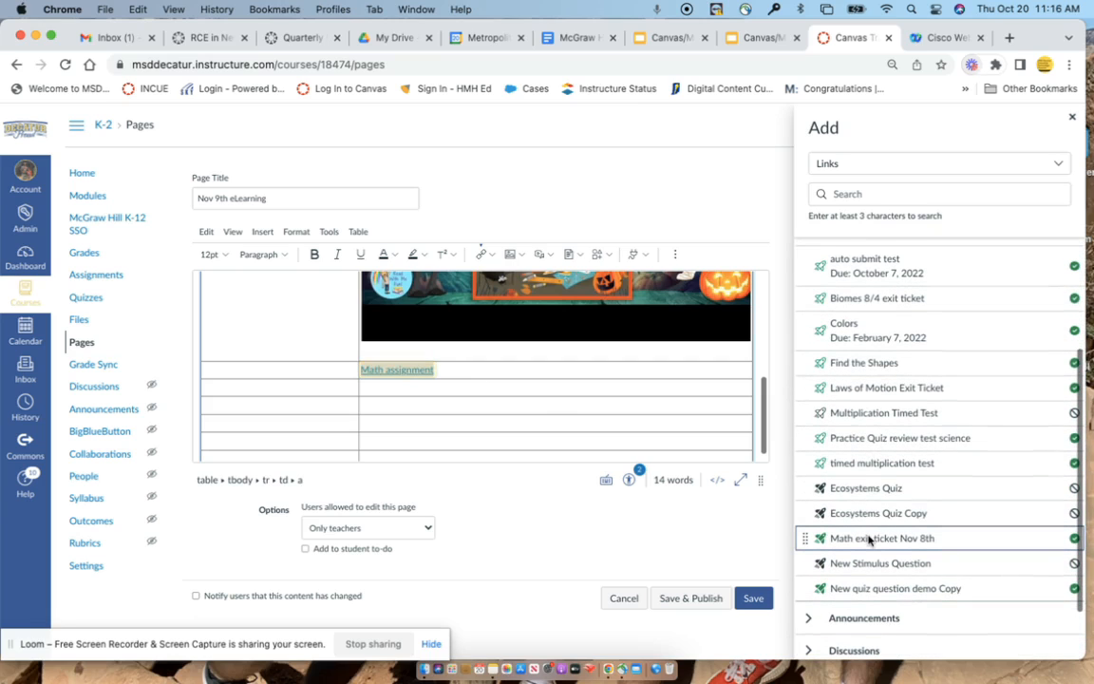
left_click(1072, 116)
scroll(620, 431, "up", 10)
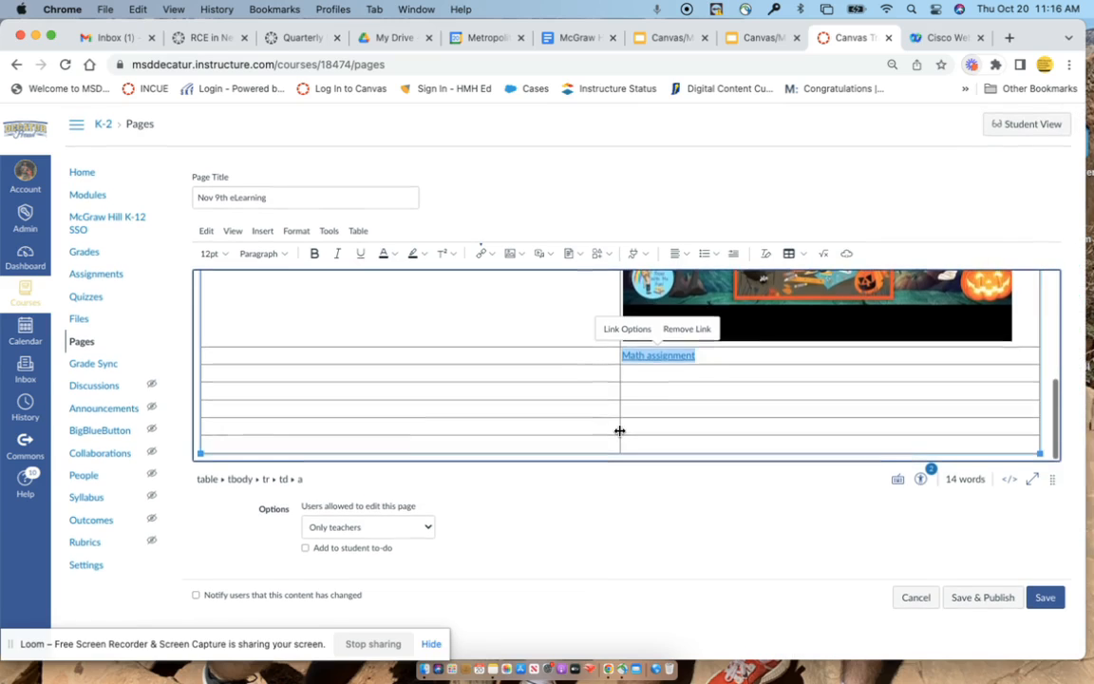
left_click(1047, 599)
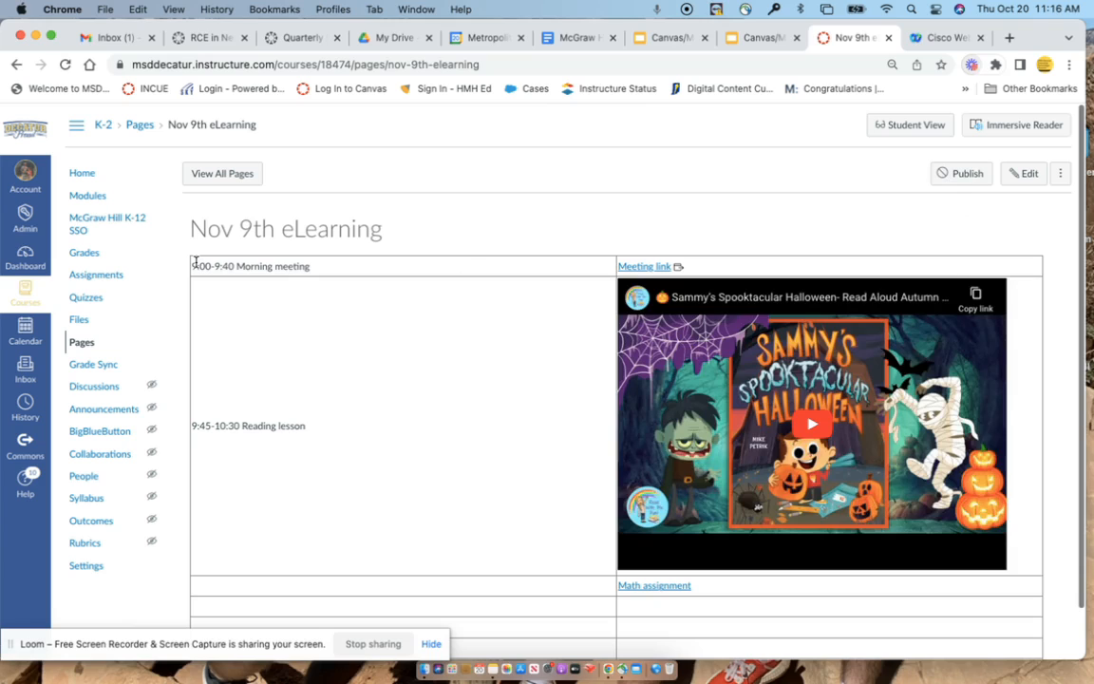
Step: Open the course home page for editing and remove the existing link from the eLearning Daily Work banner image
left_click(84, 174)
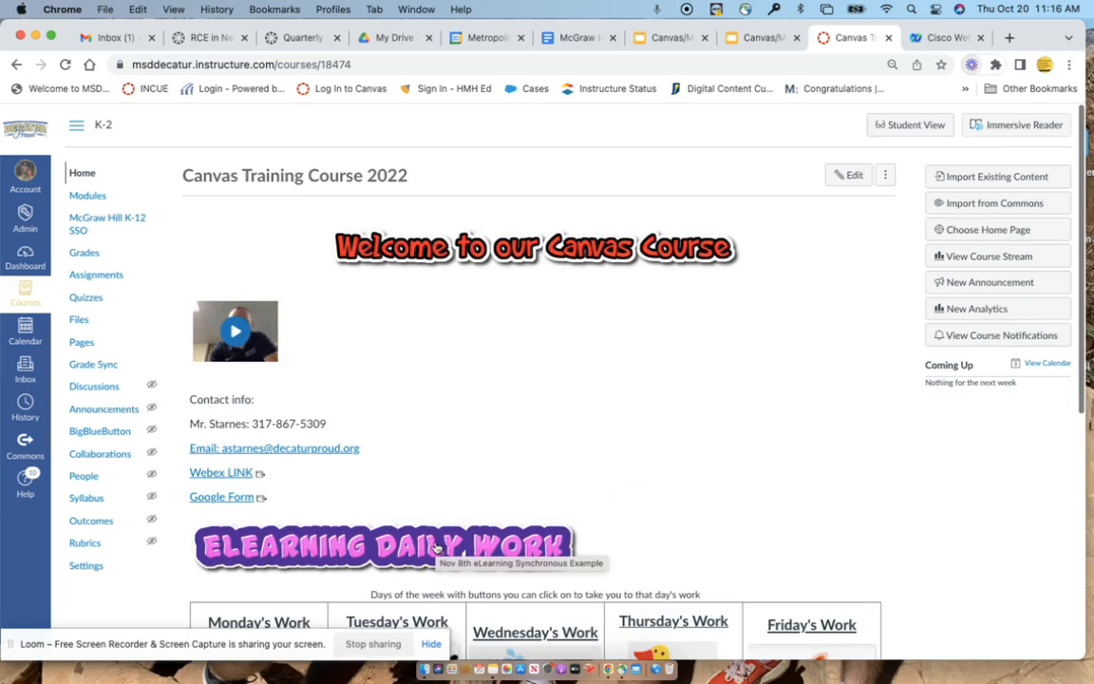
left_click(843, 181)
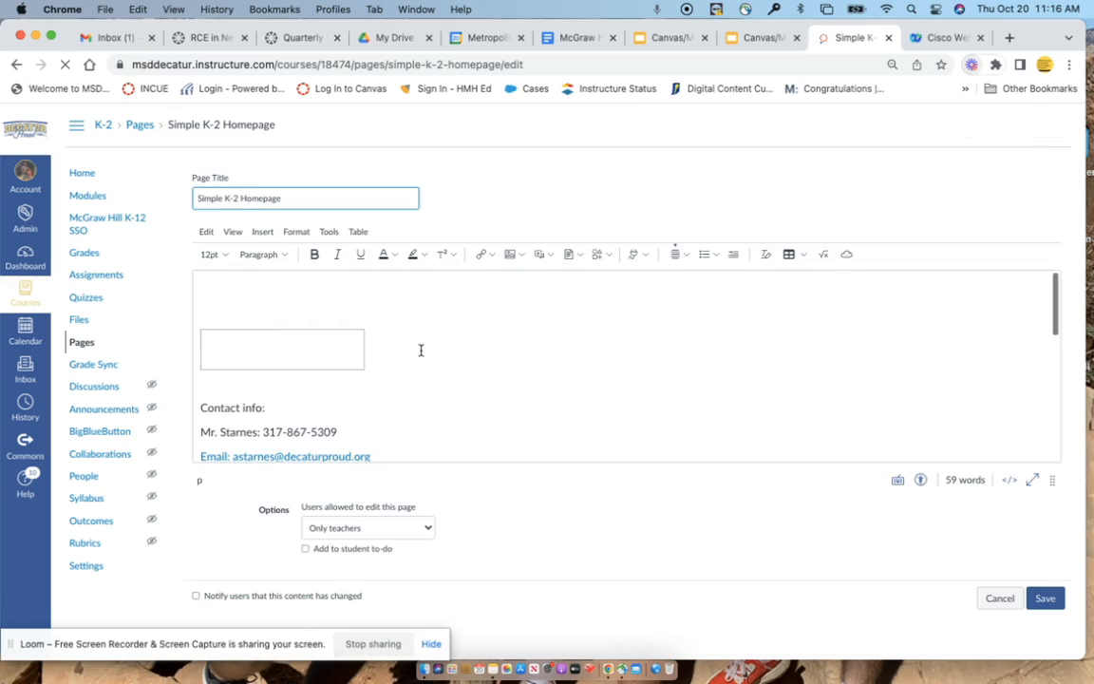
scroll(420, 350, "down", 3)
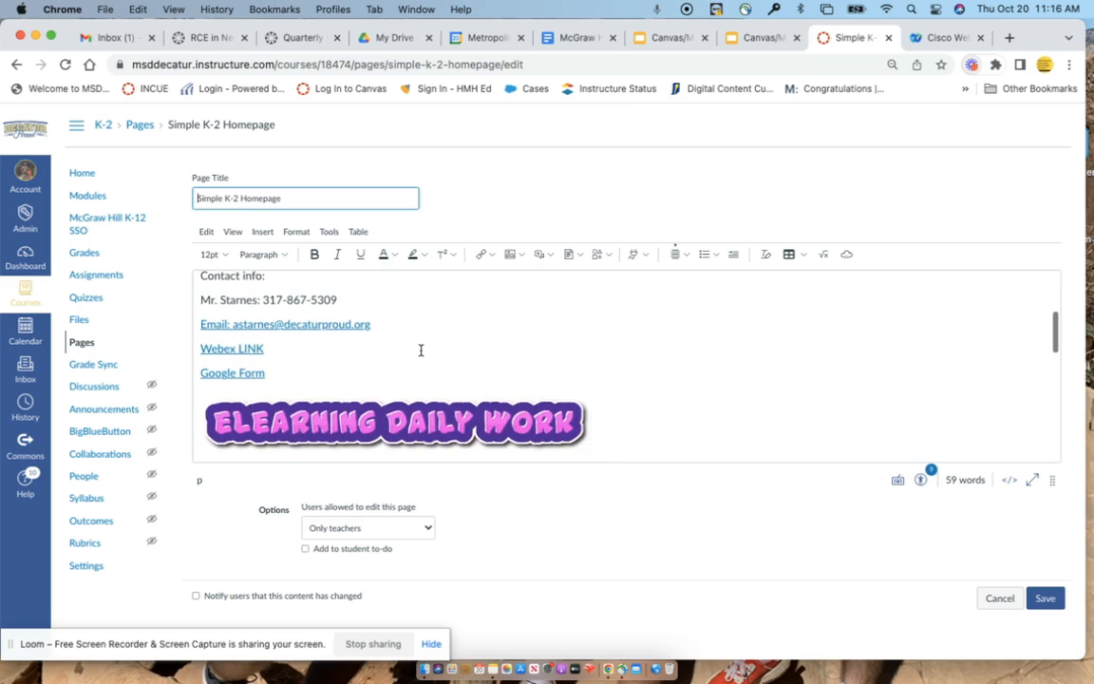
left_click(419, 422)
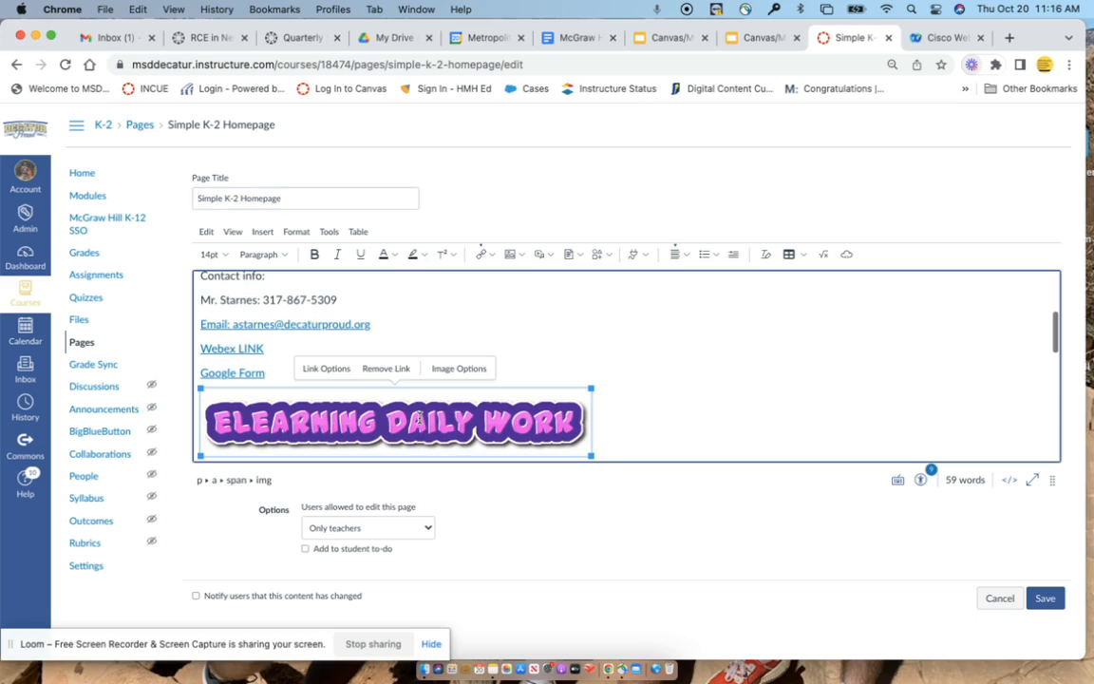
left_click(385, 369)
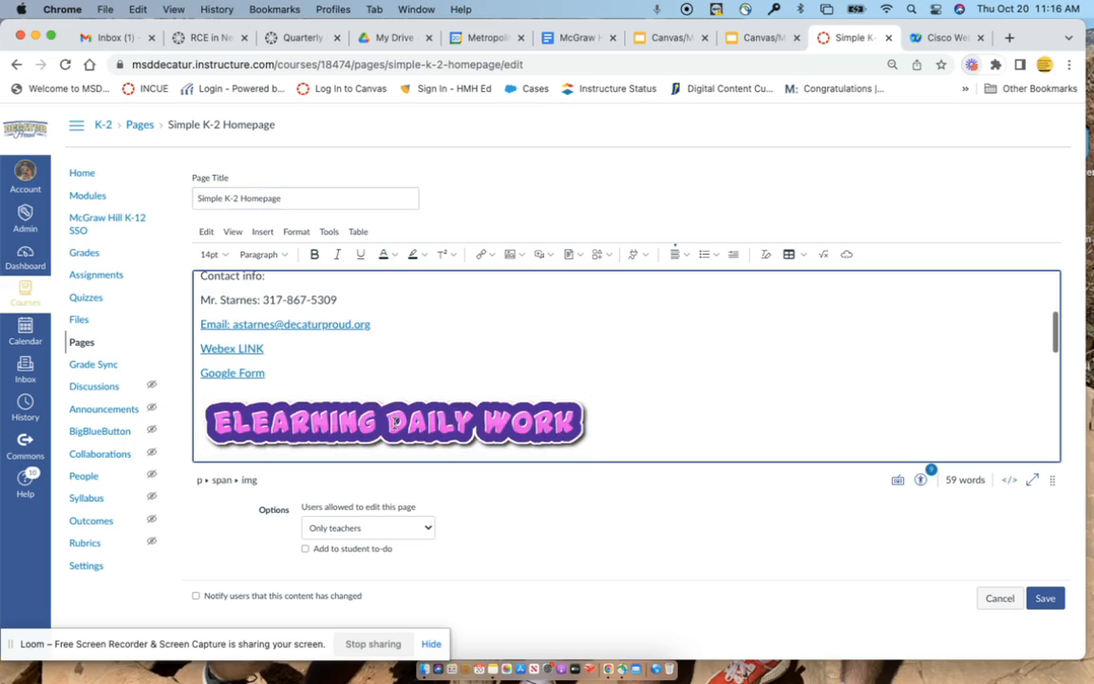
Step: Link the eLearning Daily Work banner image to the Nov 9th eLearning course page and save the homepage
left_click(394, 423)
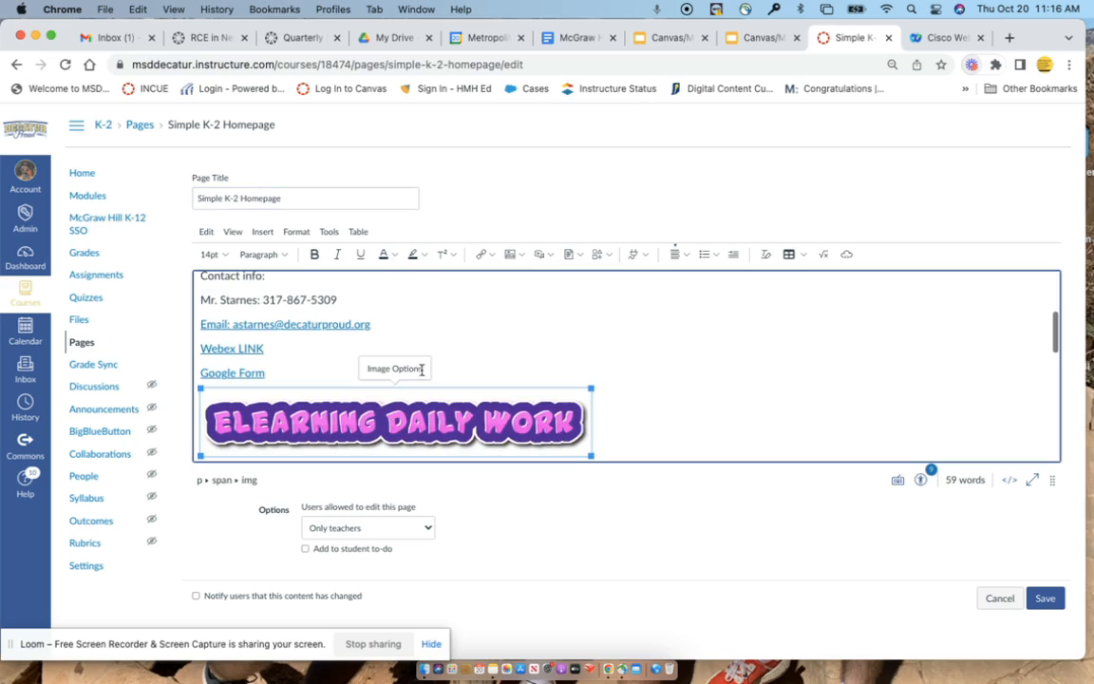
left_click(489, 254)
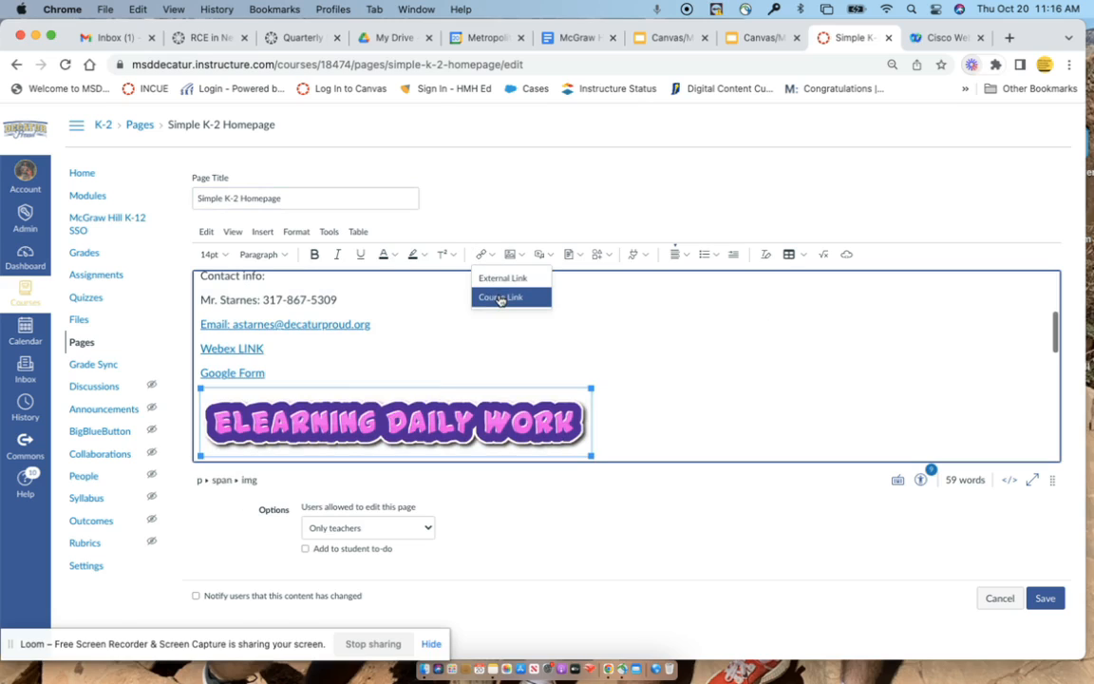
left_click(501, 298)
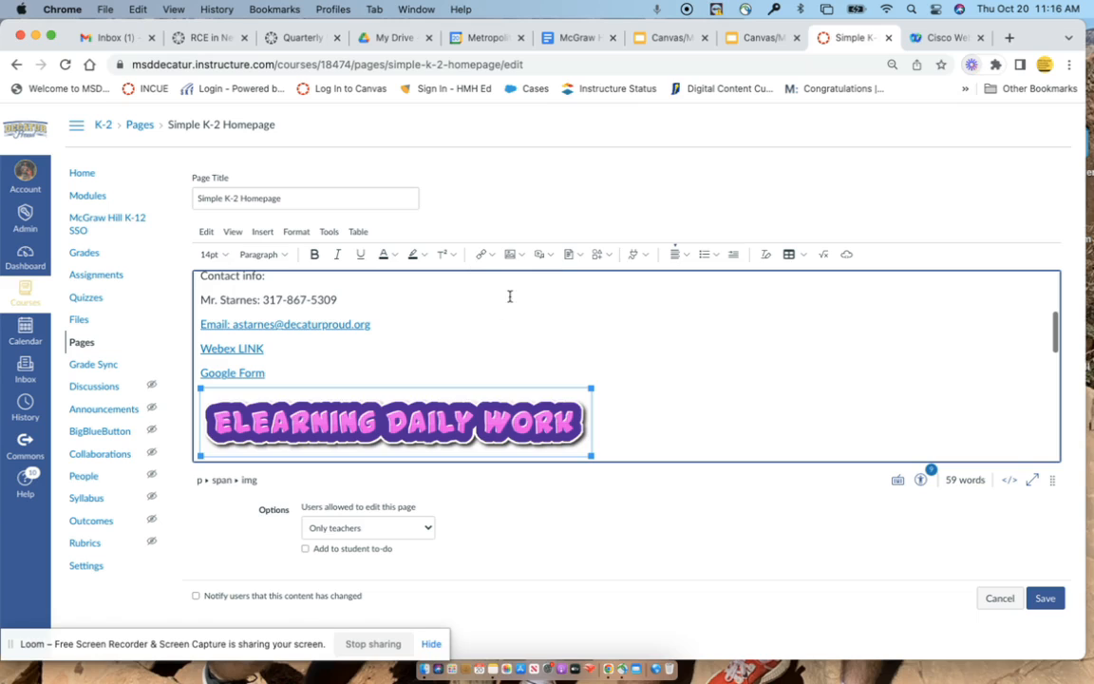
left_click(808, 317)
left_click(808, 257)
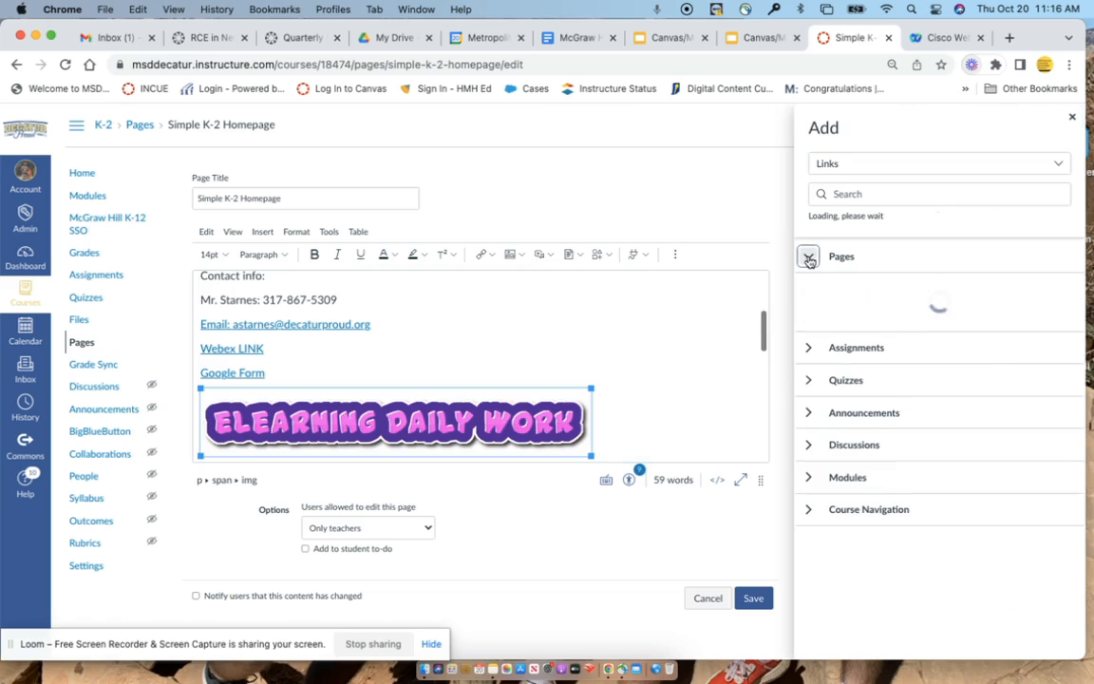
scroll(857, 330, "down", 10)
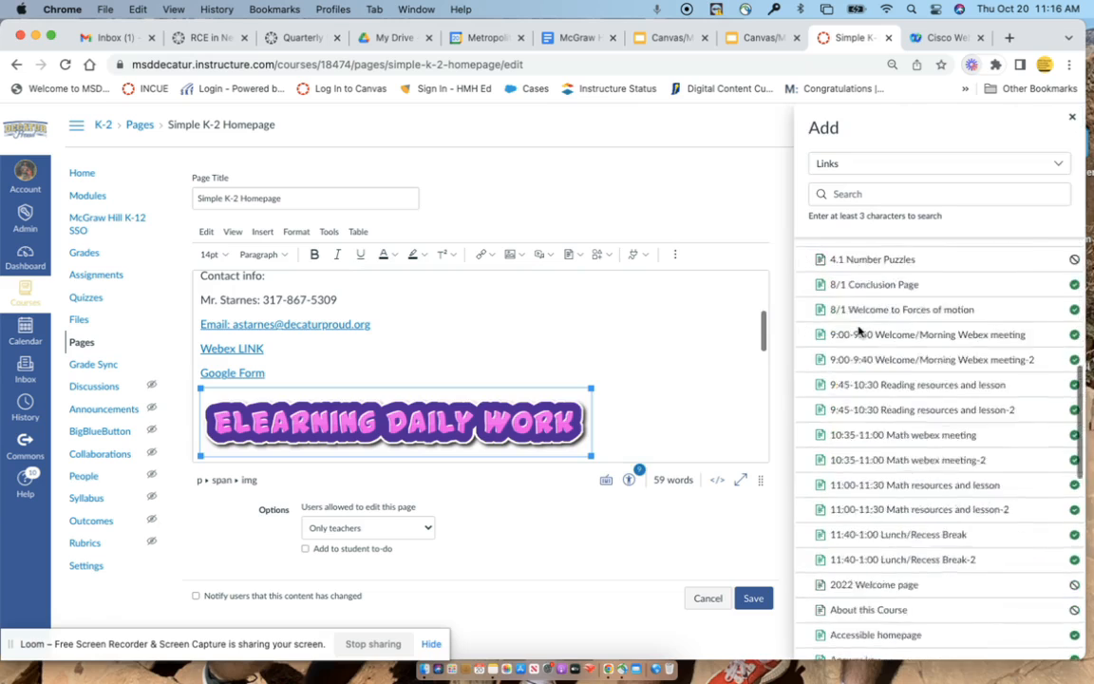
scroll(857, 329, "down", 5)
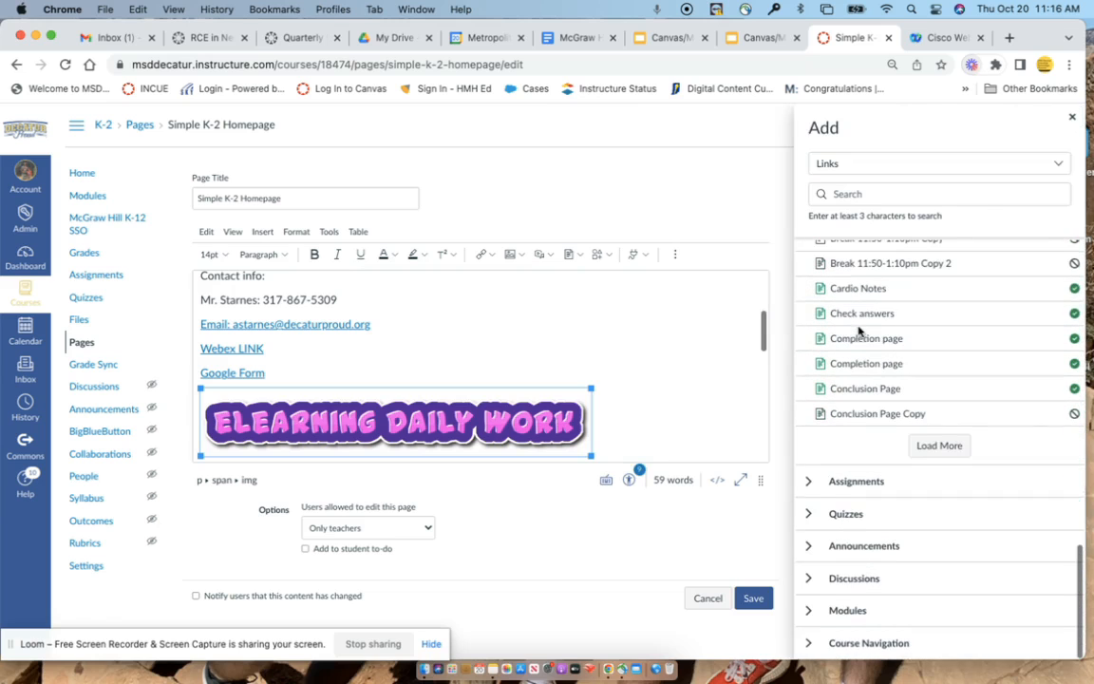
left_click(928, 446)
scroll(928, 449, "down", 15)
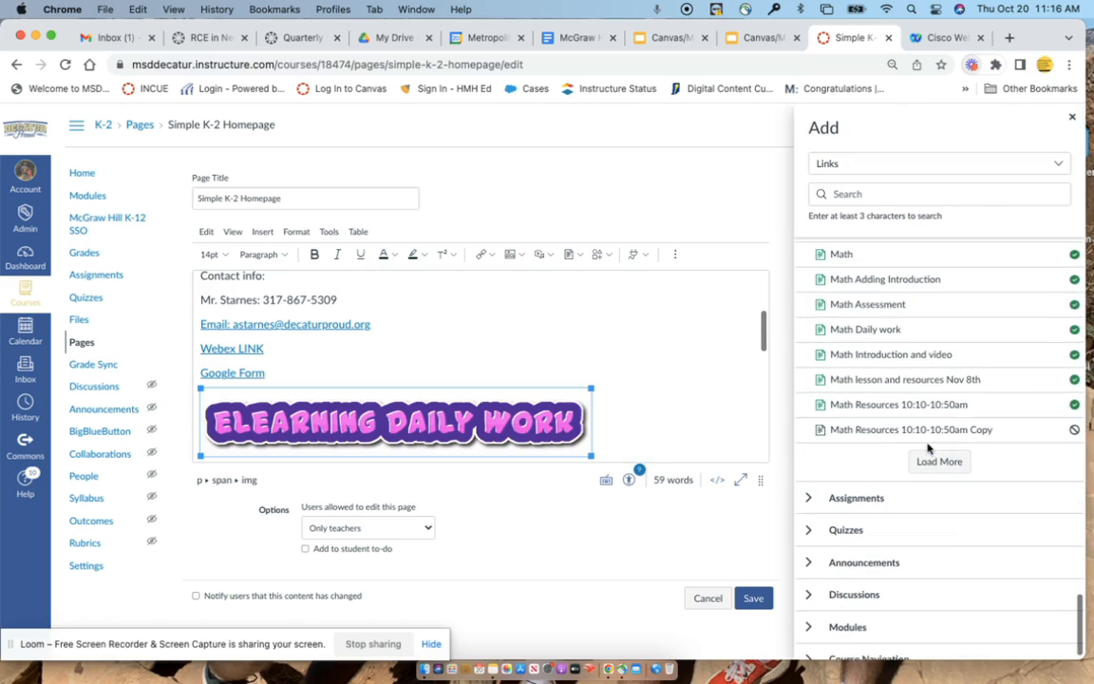
left_click(930, 465)
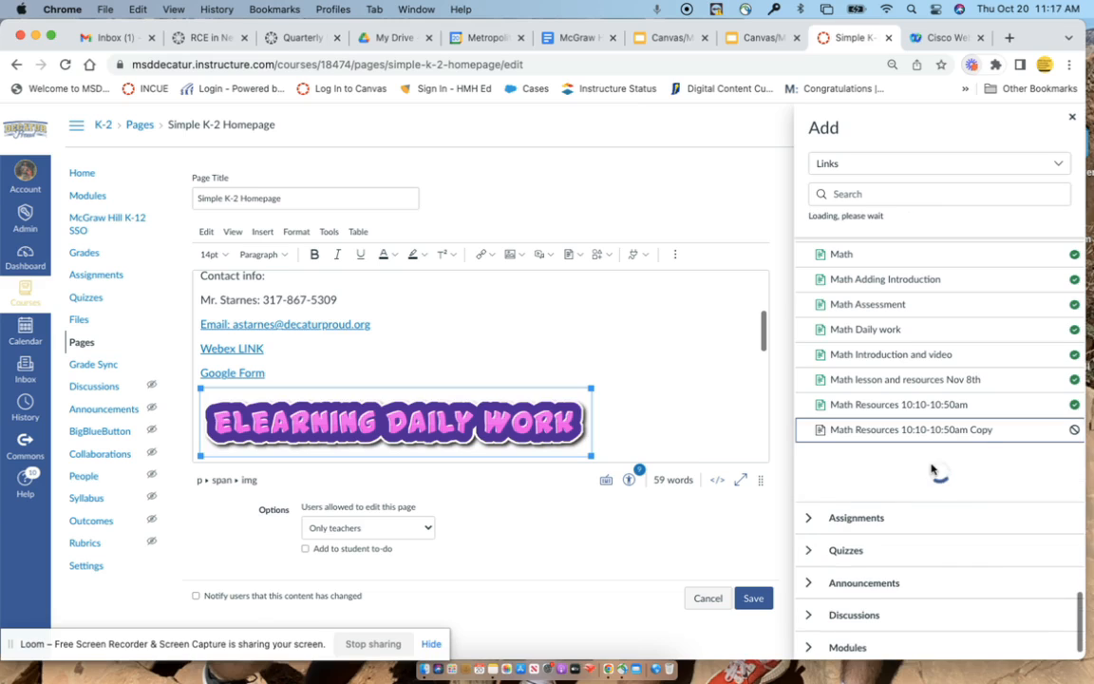
scroll(930, 469, "down", 5)
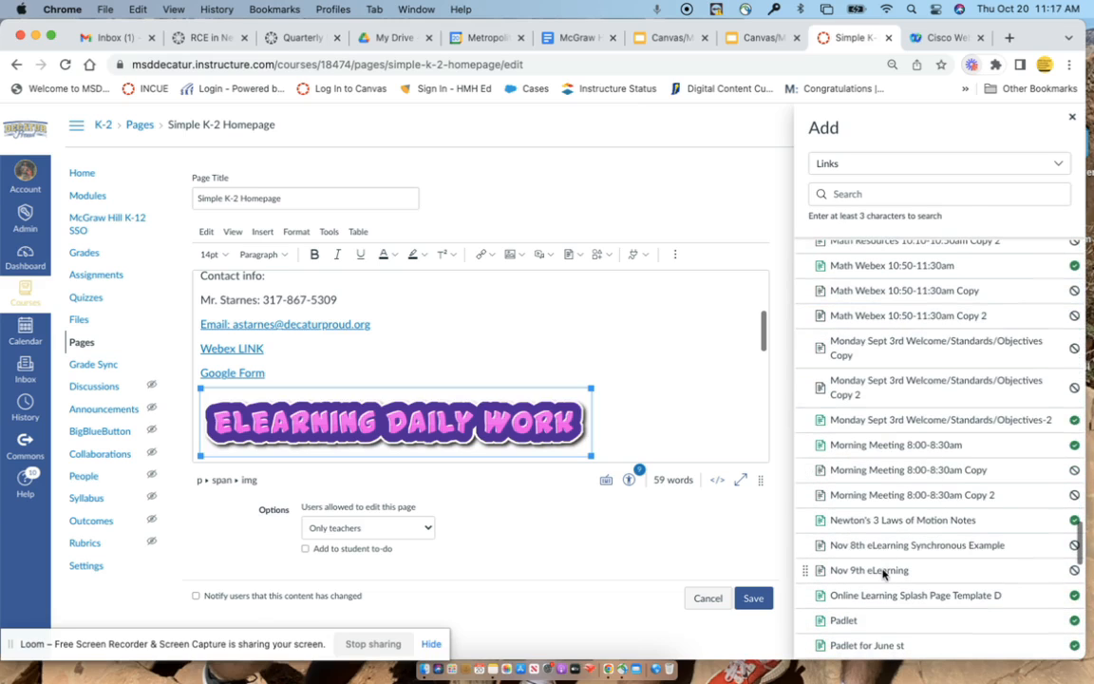
left_click(883, 571)
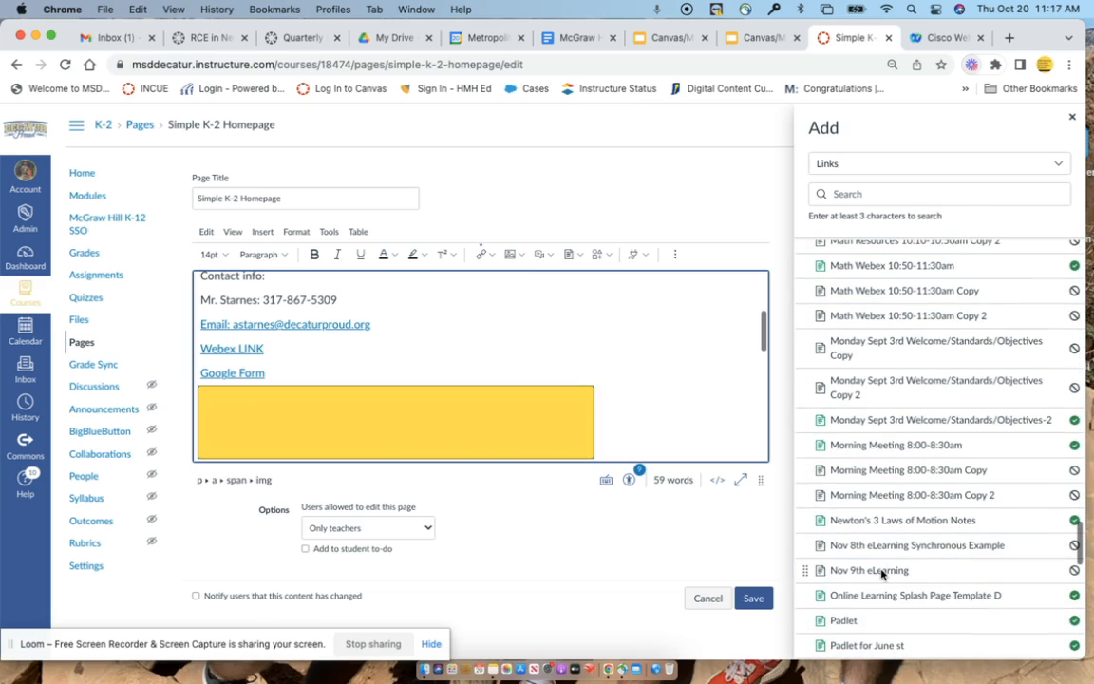
left_click(762, 604)
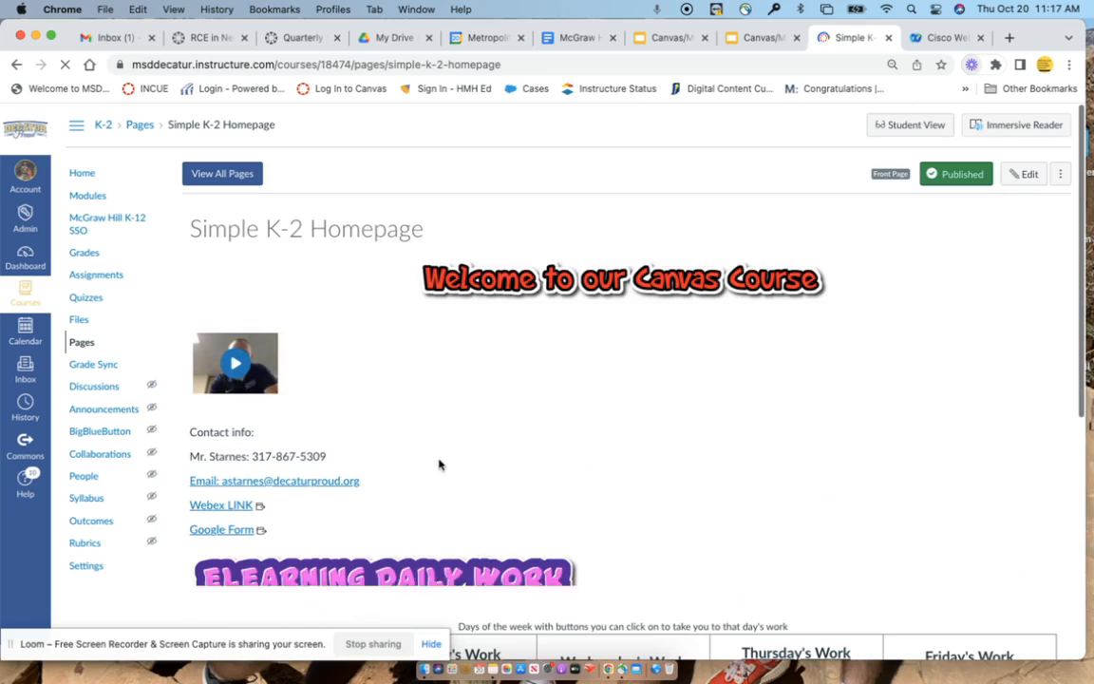
right_click(440, 462)
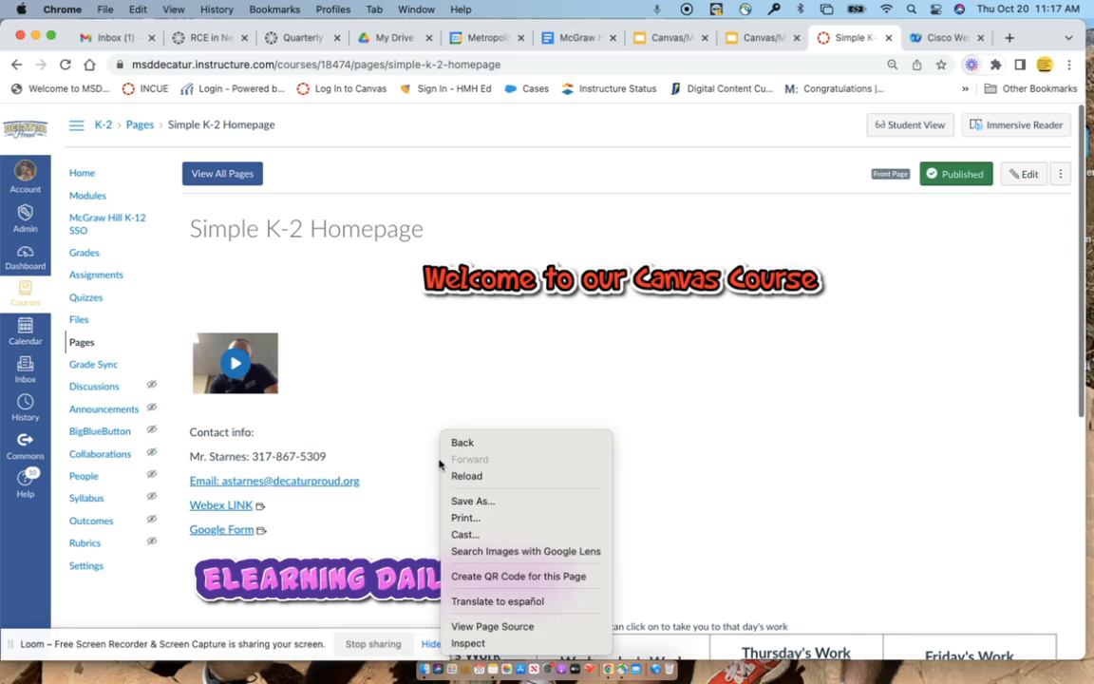
left_click(654, 405)
scroll(655, 405, "down", 5)
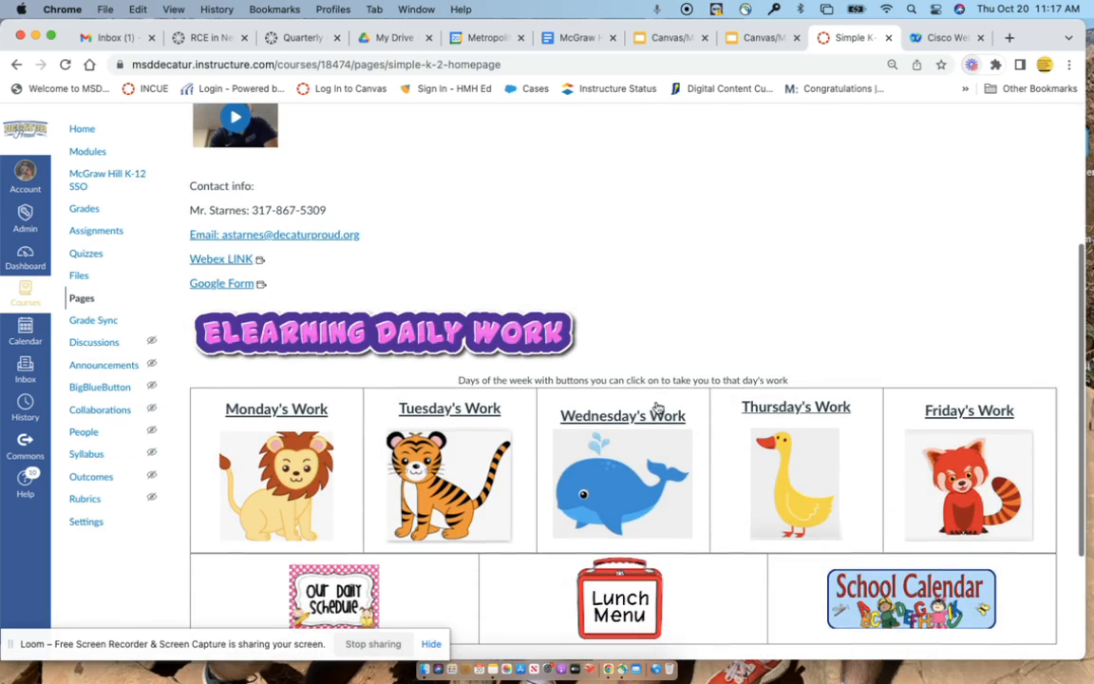
scroll(589, 281, "down", 4)
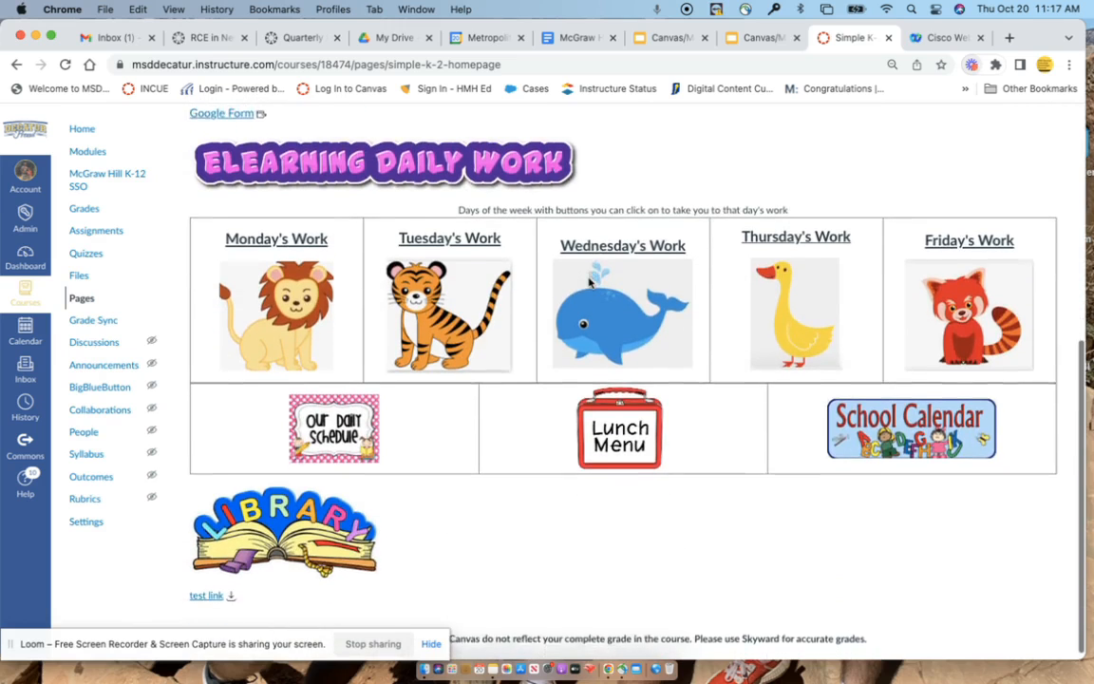
scroll(586, 281, "up", 10)
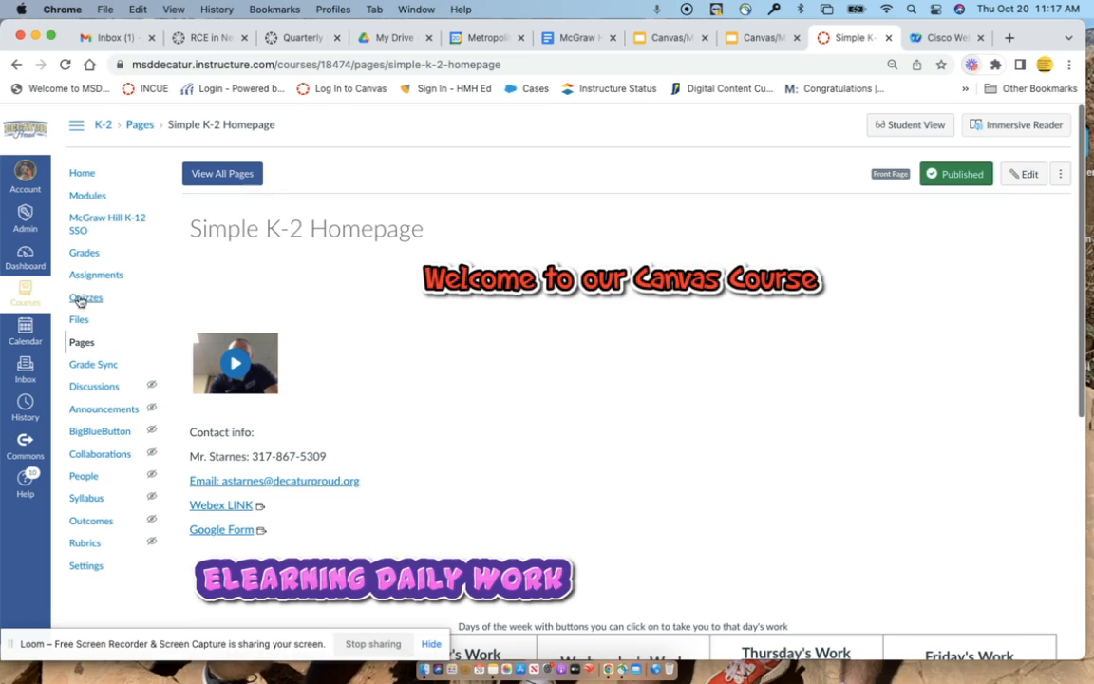
Step: Test the eLearning Daily Work banner link, review the Nov 9th eLearning page's schedule table and links, and return to the course home page
left_click(381, 582)
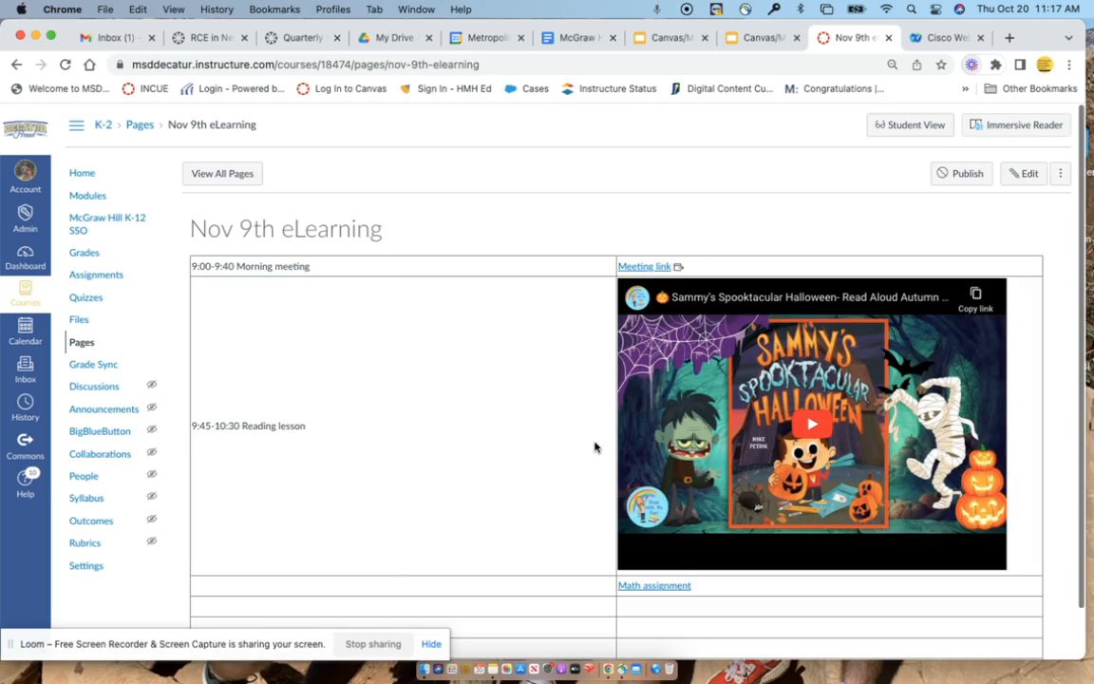
scroll(594, 448, "down", 1)
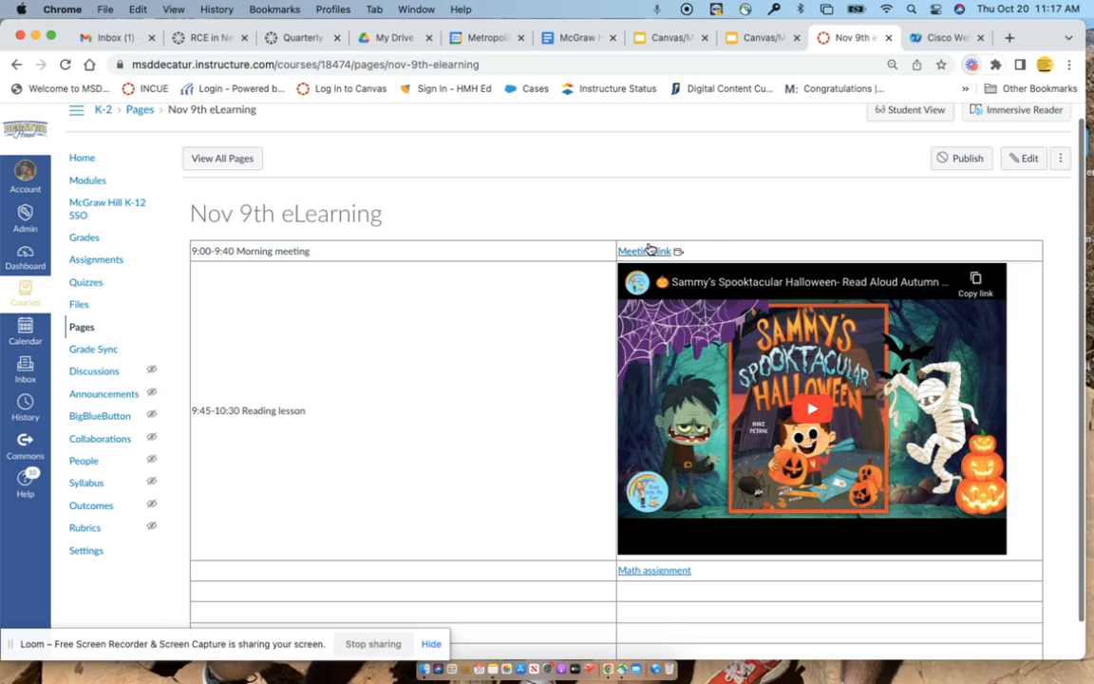
scroll(574, 369, "down", 3)
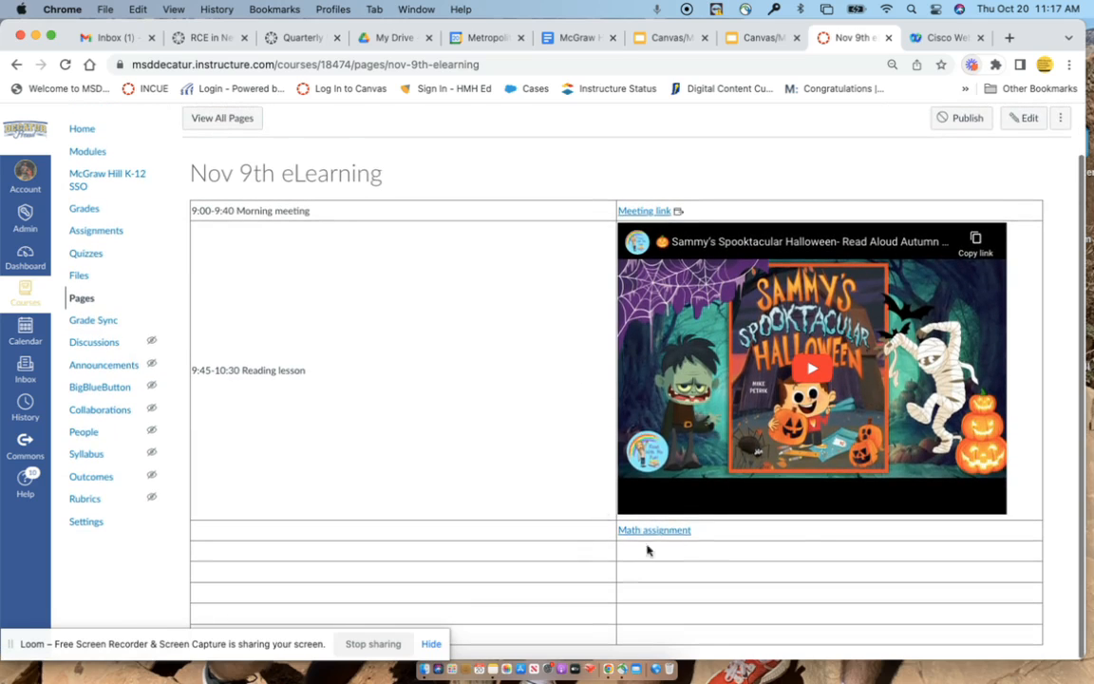
scroll(478, 437, "up", 3)
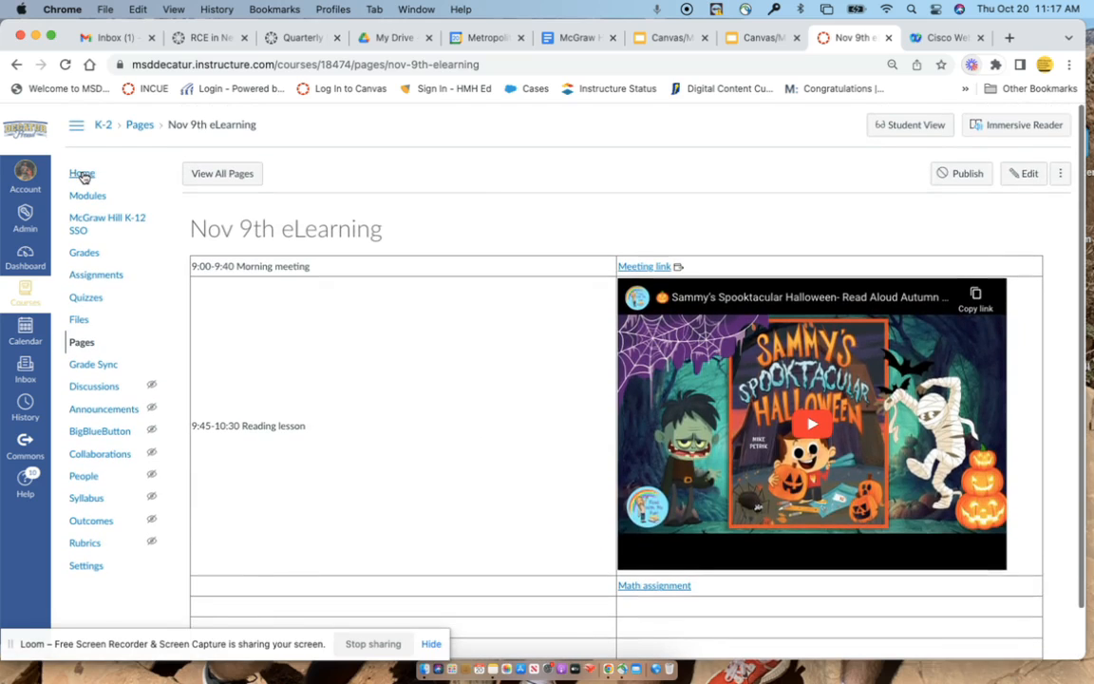
left_click(83, 175)
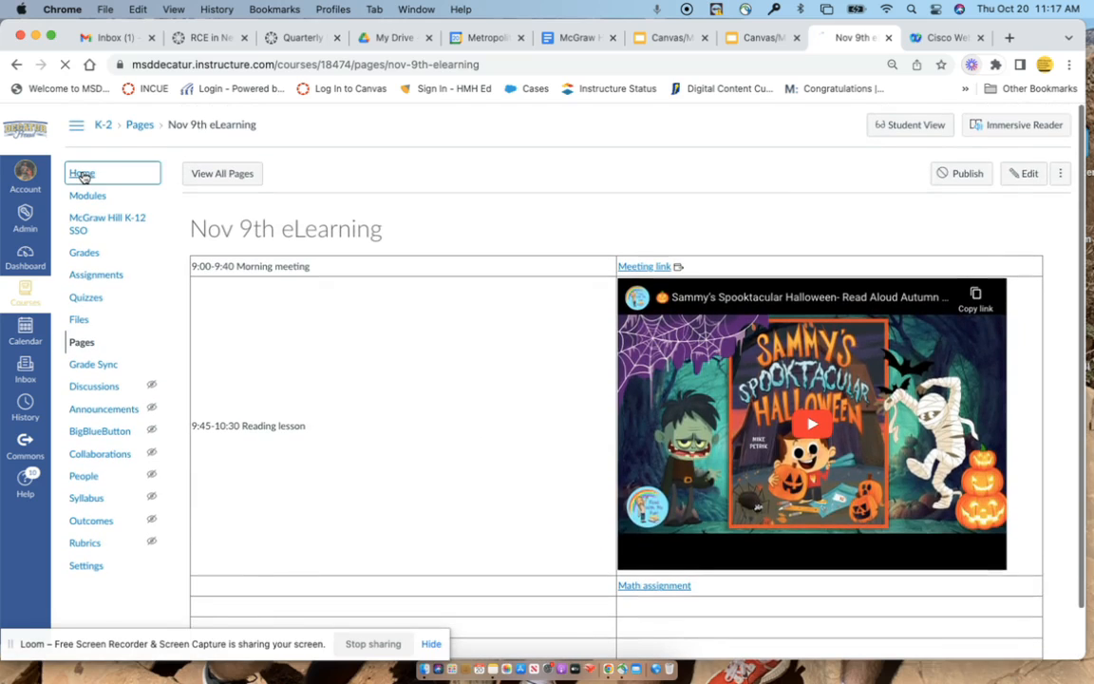